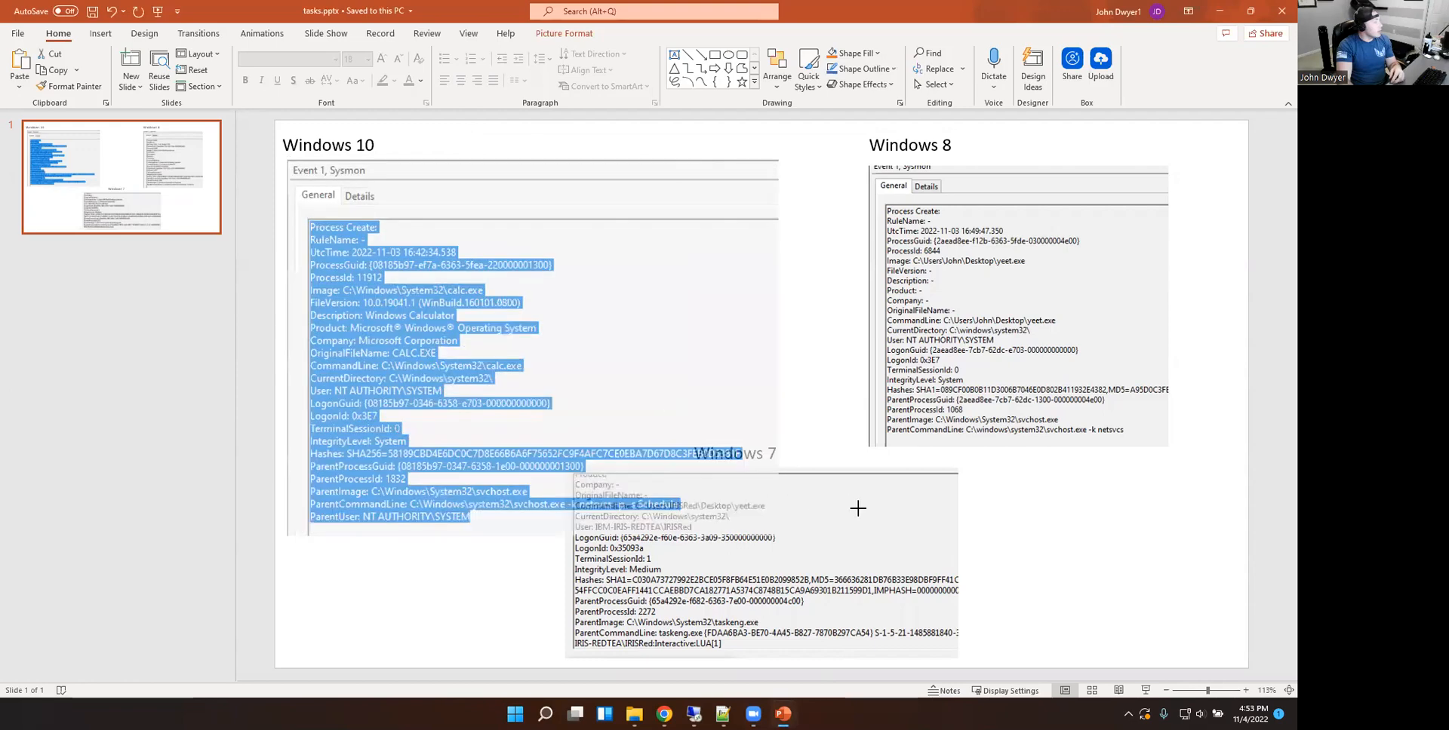
Move the Windows 7 event screenshot beneath the Windows 8 one, clear of the Windows 10 screenshot, and select the Windows 10 screenshot.
drag(902, 555, 1192, 556)
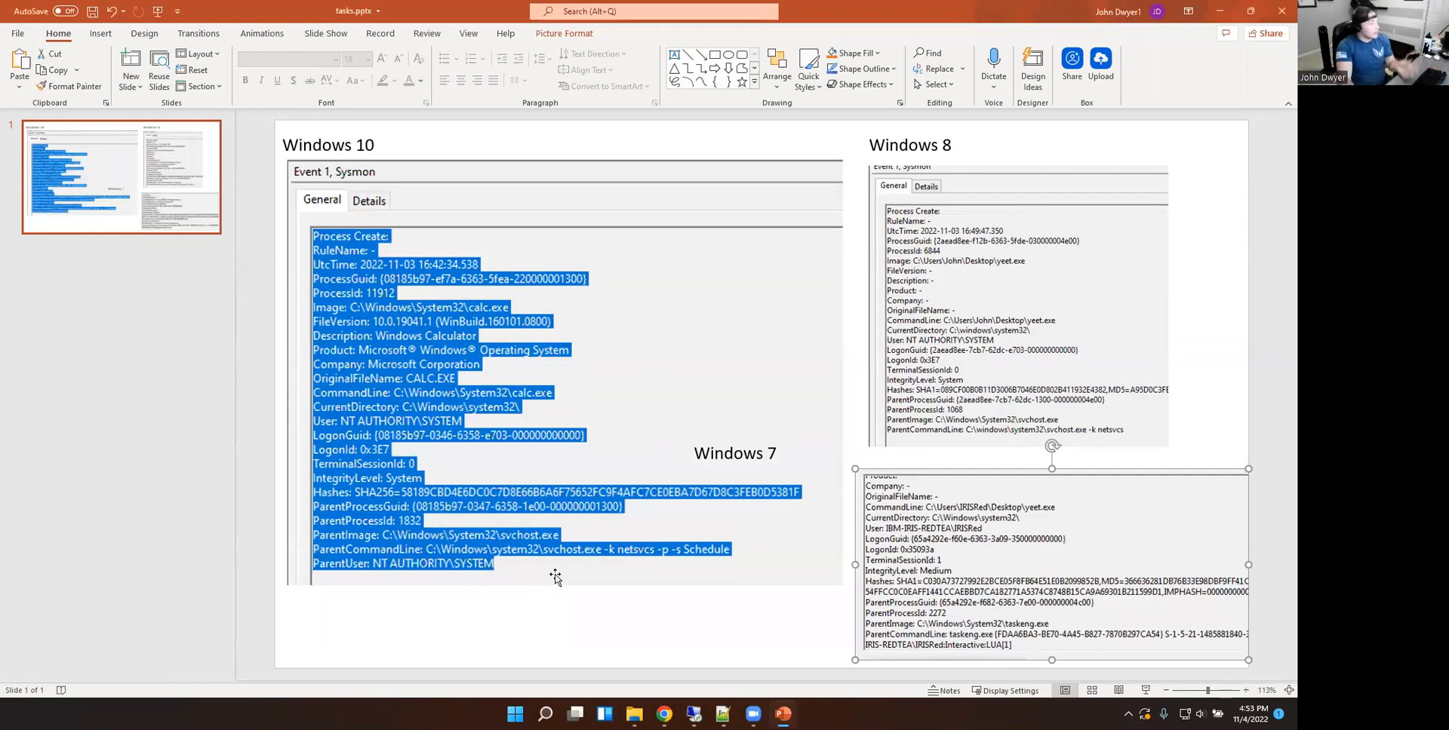
click(576, 553)
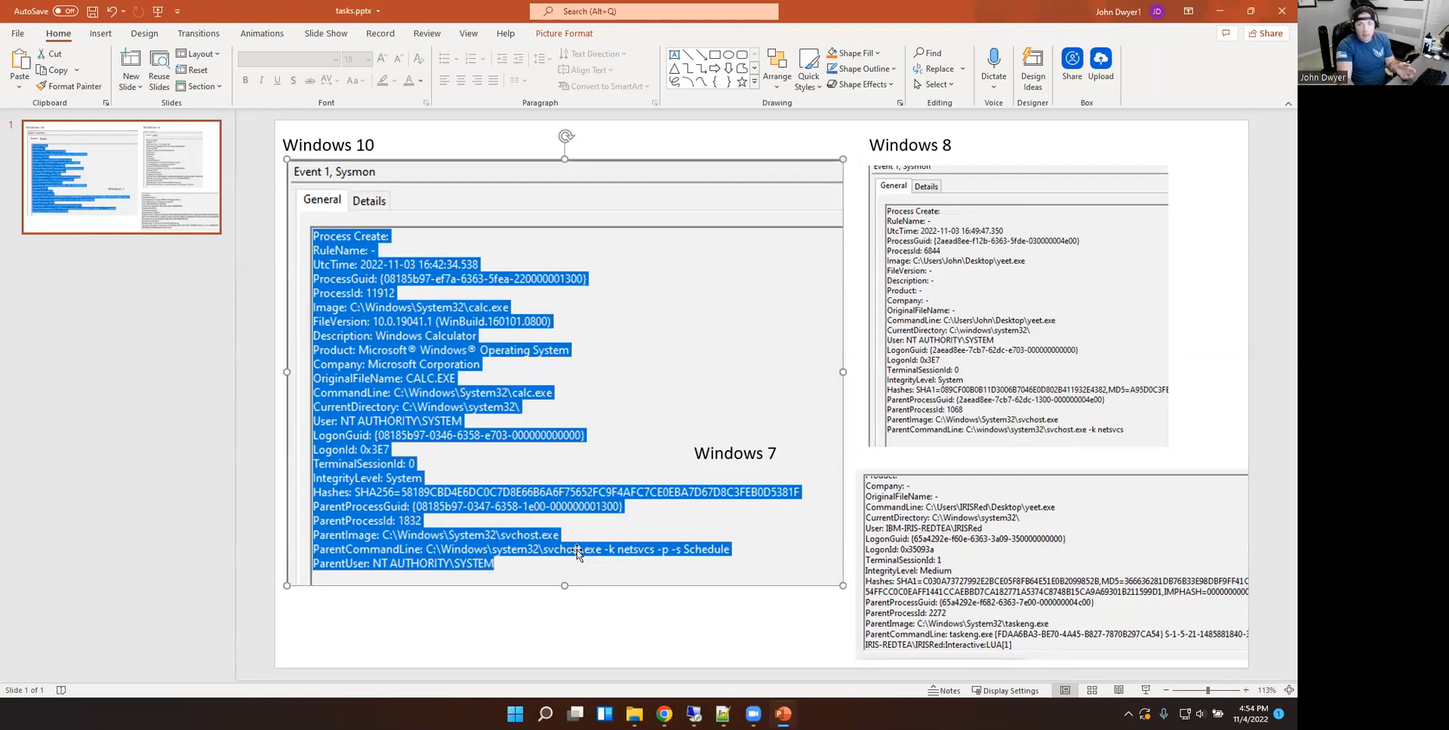
Shrink the Windows 10 screenshot to about the height of the Windows 8 one and place the Windows 7 screenshot under its own heading.
click(955, 532)
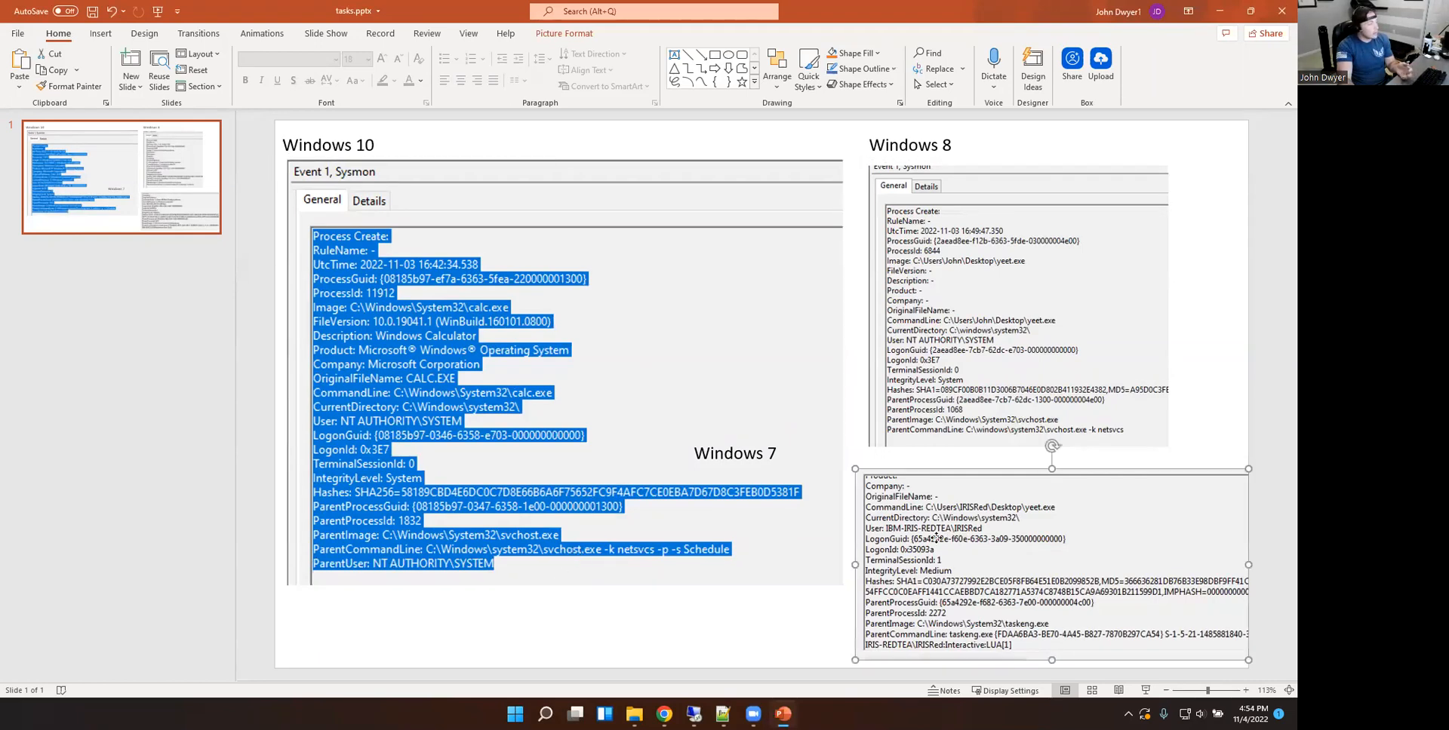
drag(955, 532, 805, 524)
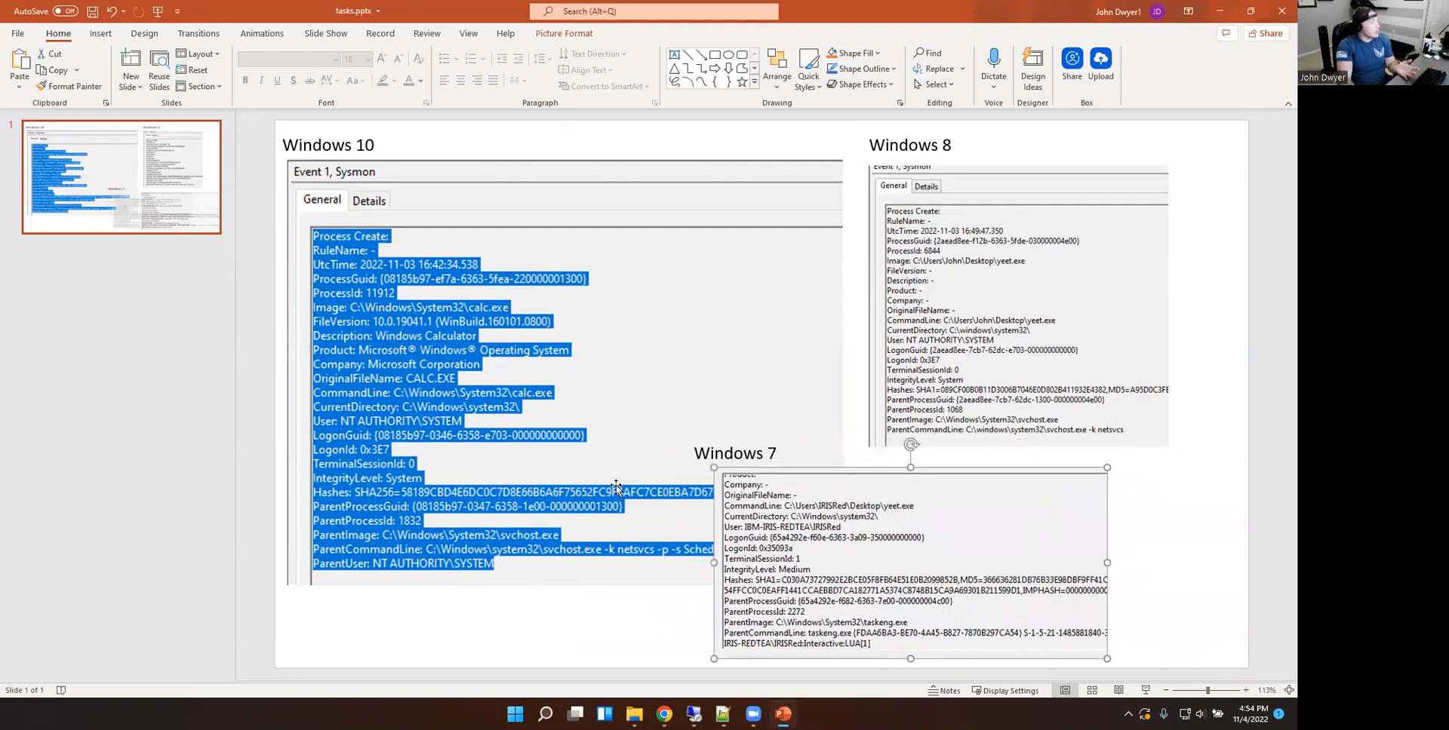
click(641, 488)
drag(837, 583, 605, 450)
drag(885, 594, 725, 587)
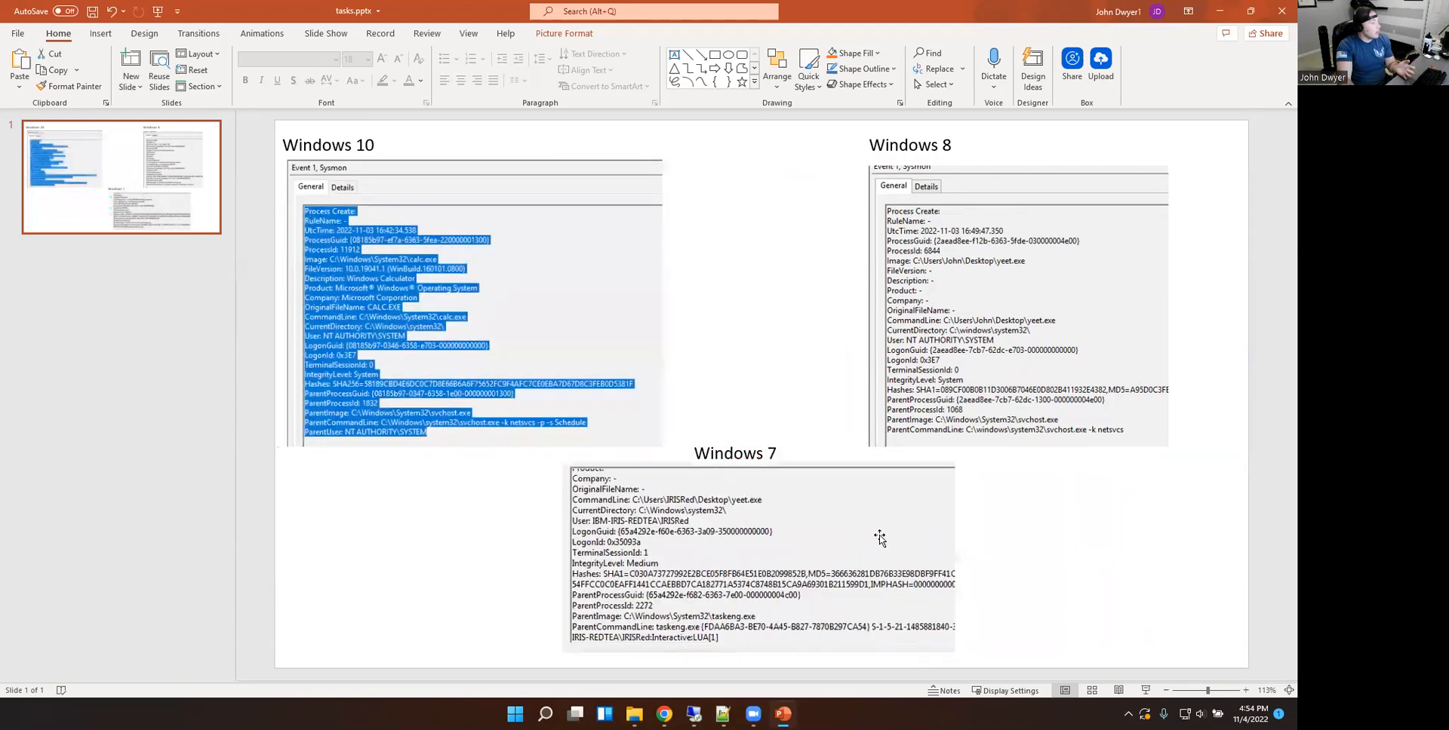
Examine the parent process details in the Windows 8 and Windows 7 event screenshots.
click(1089, 444)
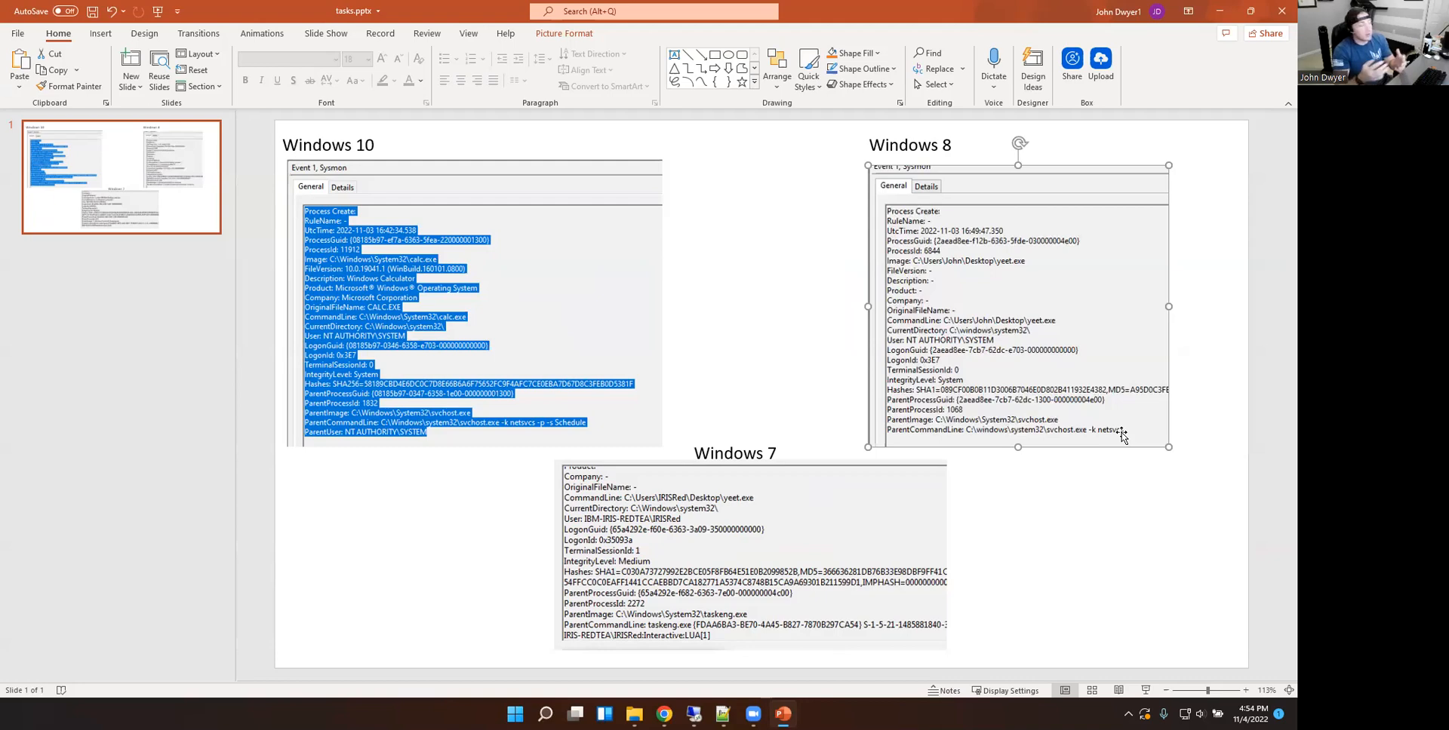
click(707, 590)
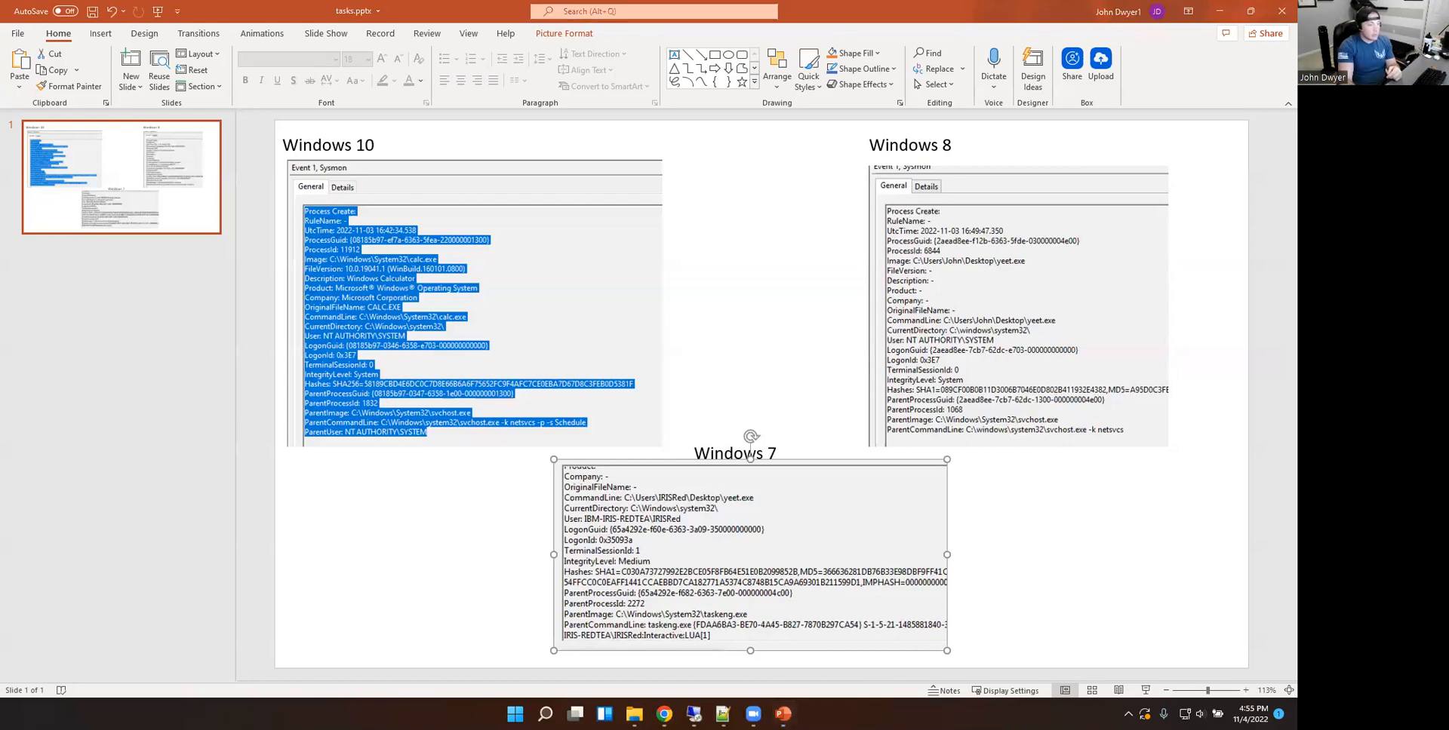
Switch to the remote desktop with the Windows XP virtual machine and open the available actions for the yeet scheduled task.
click(1219, 12)
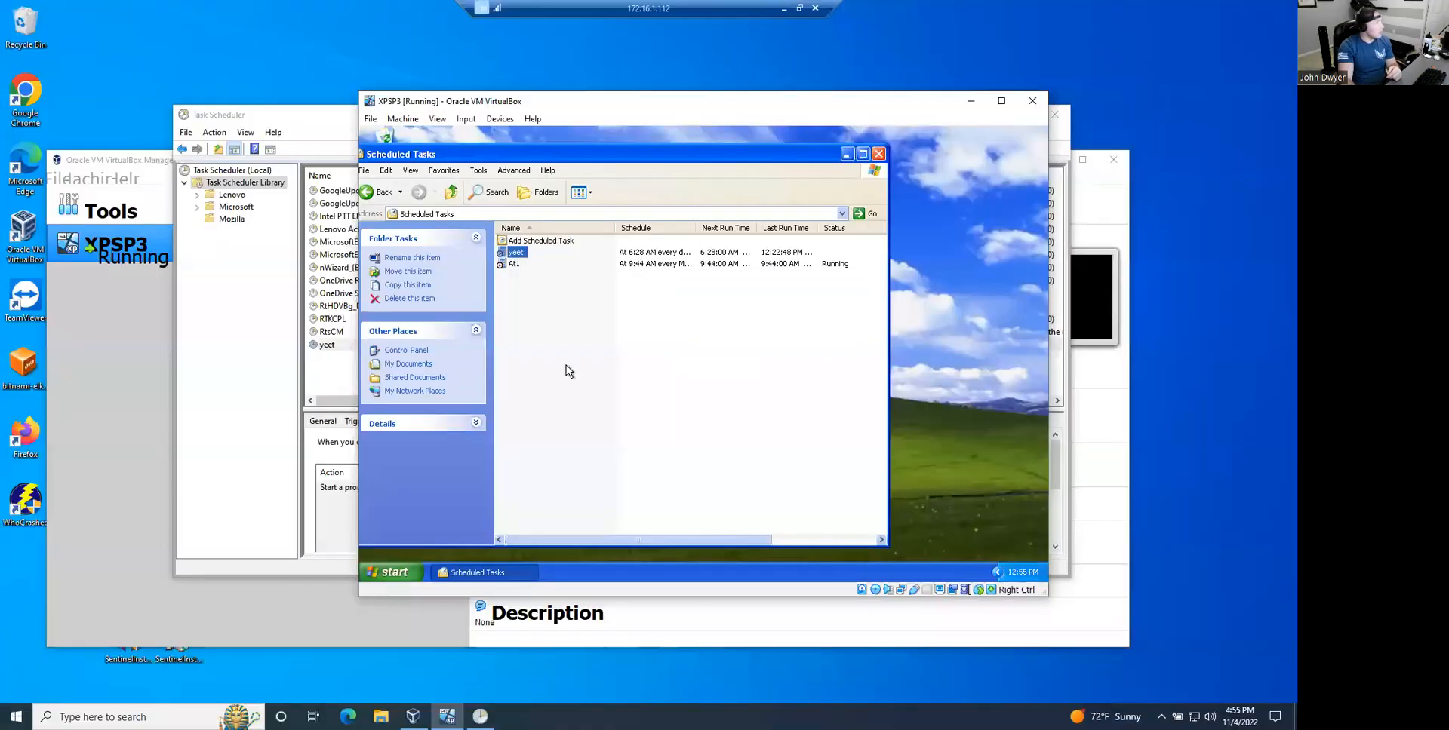
right_click(517, 254)
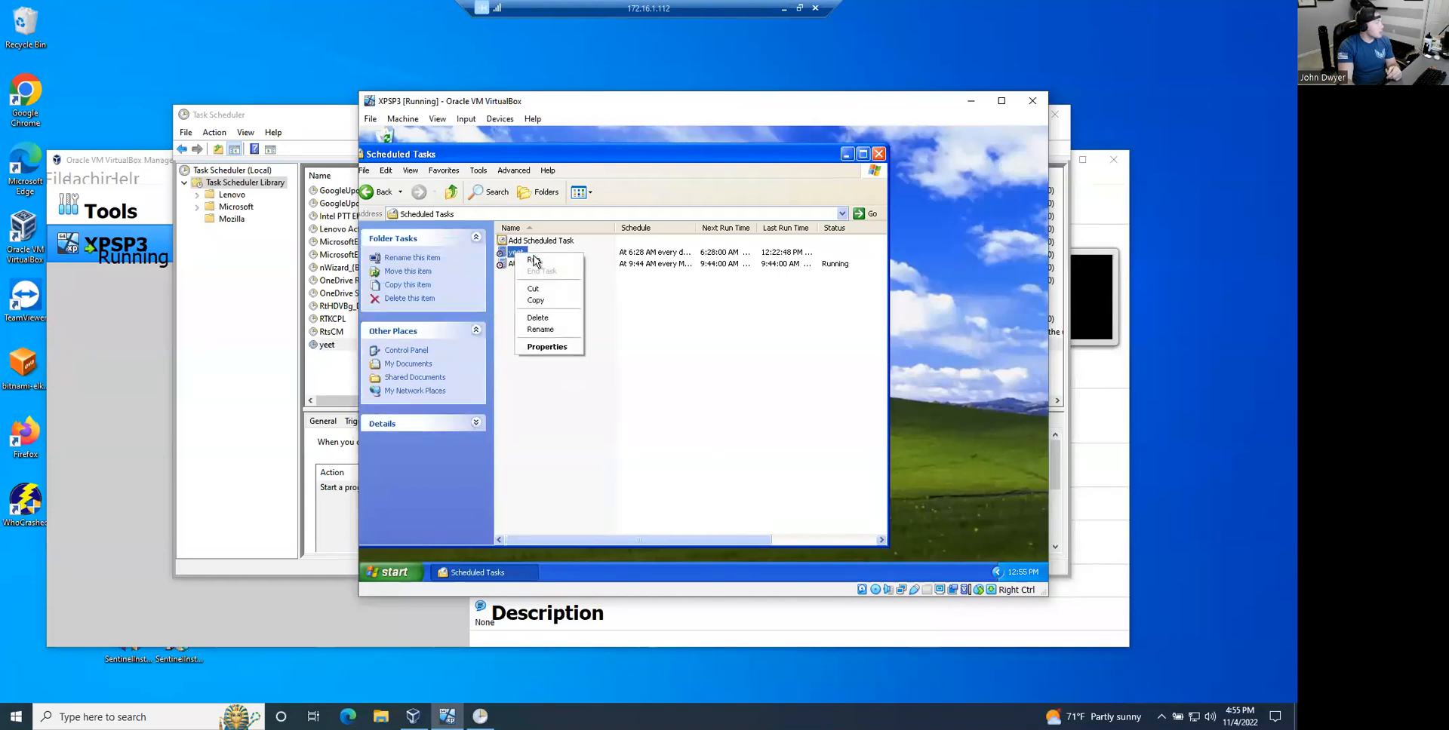
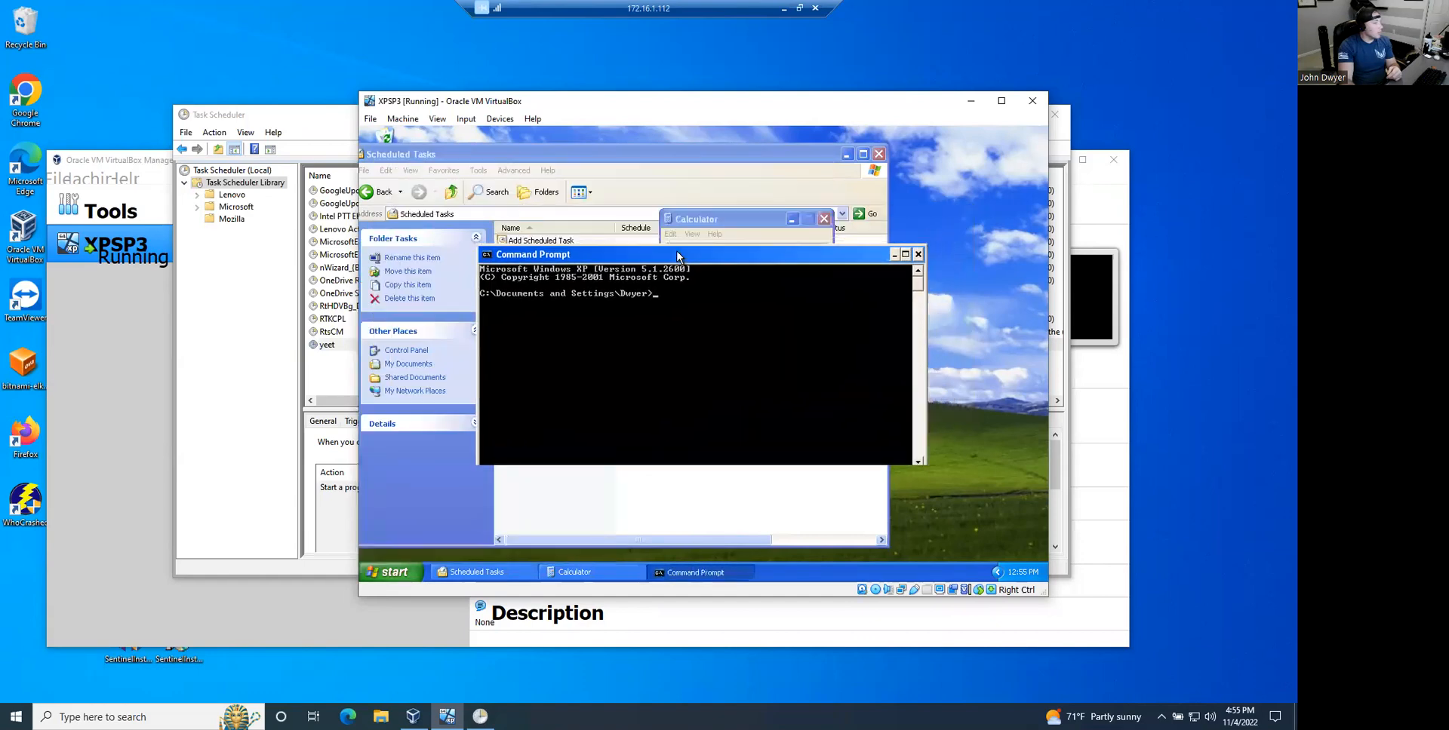
Begin the command "wmic process where ProcessId=" in the XP Command Prompt and look up the process ID of the SYSTEM yeet.exe in Task Manager.
text(wmic)
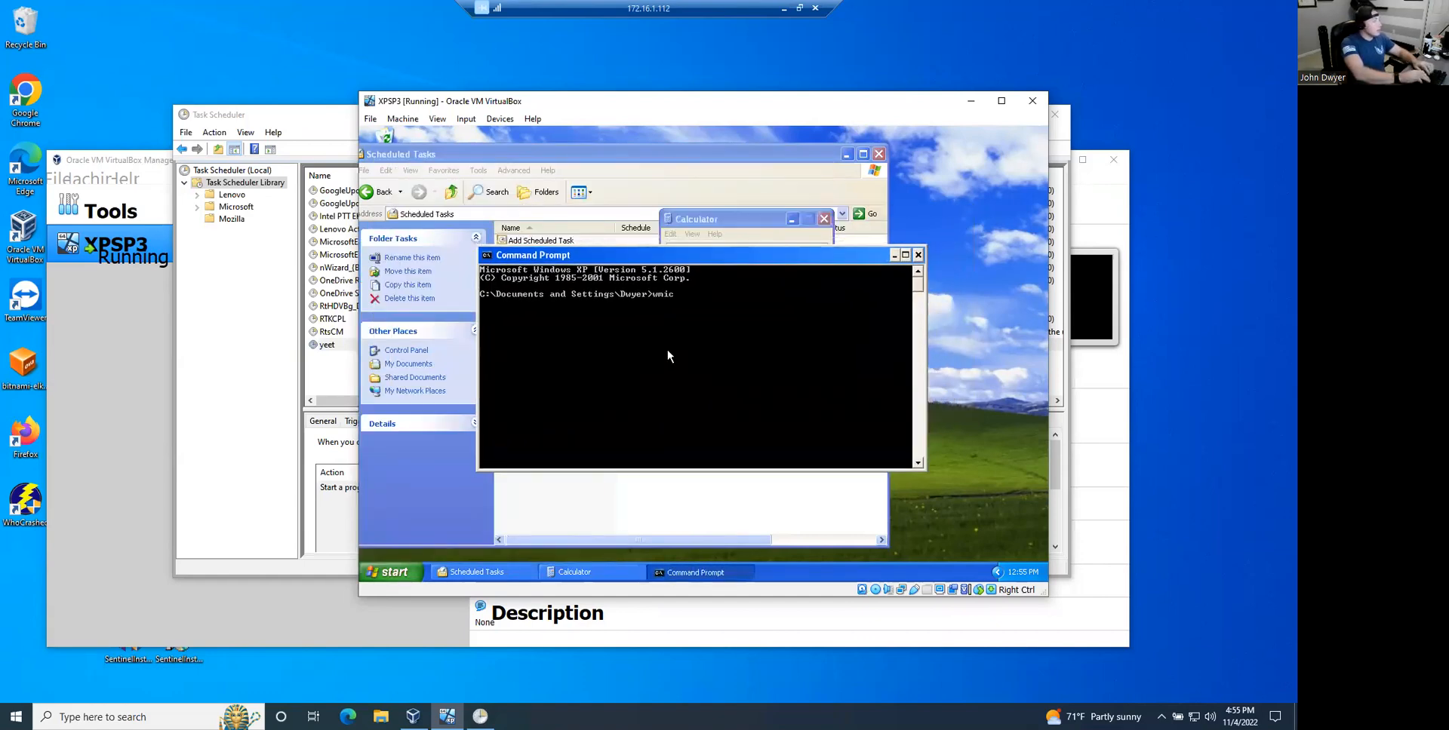
text( process w)
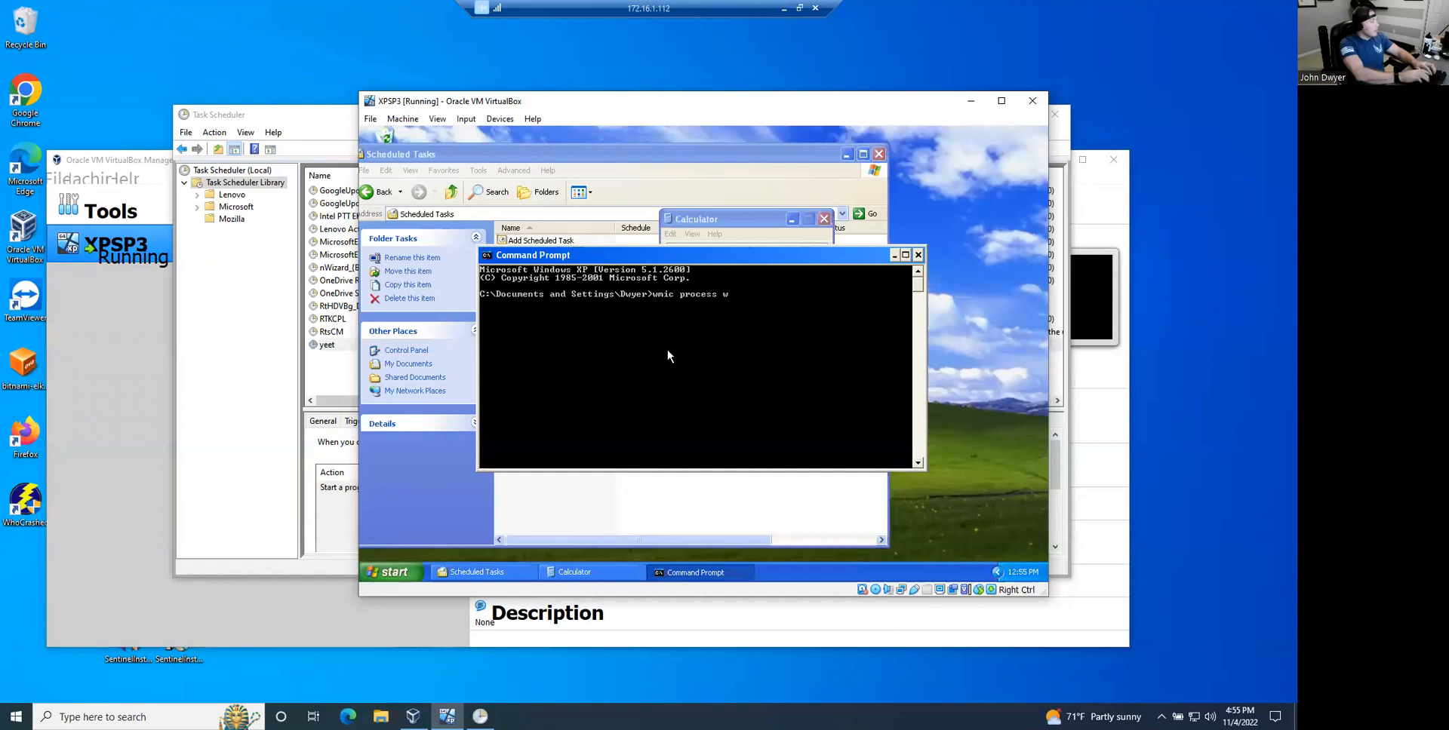
text(here Process)
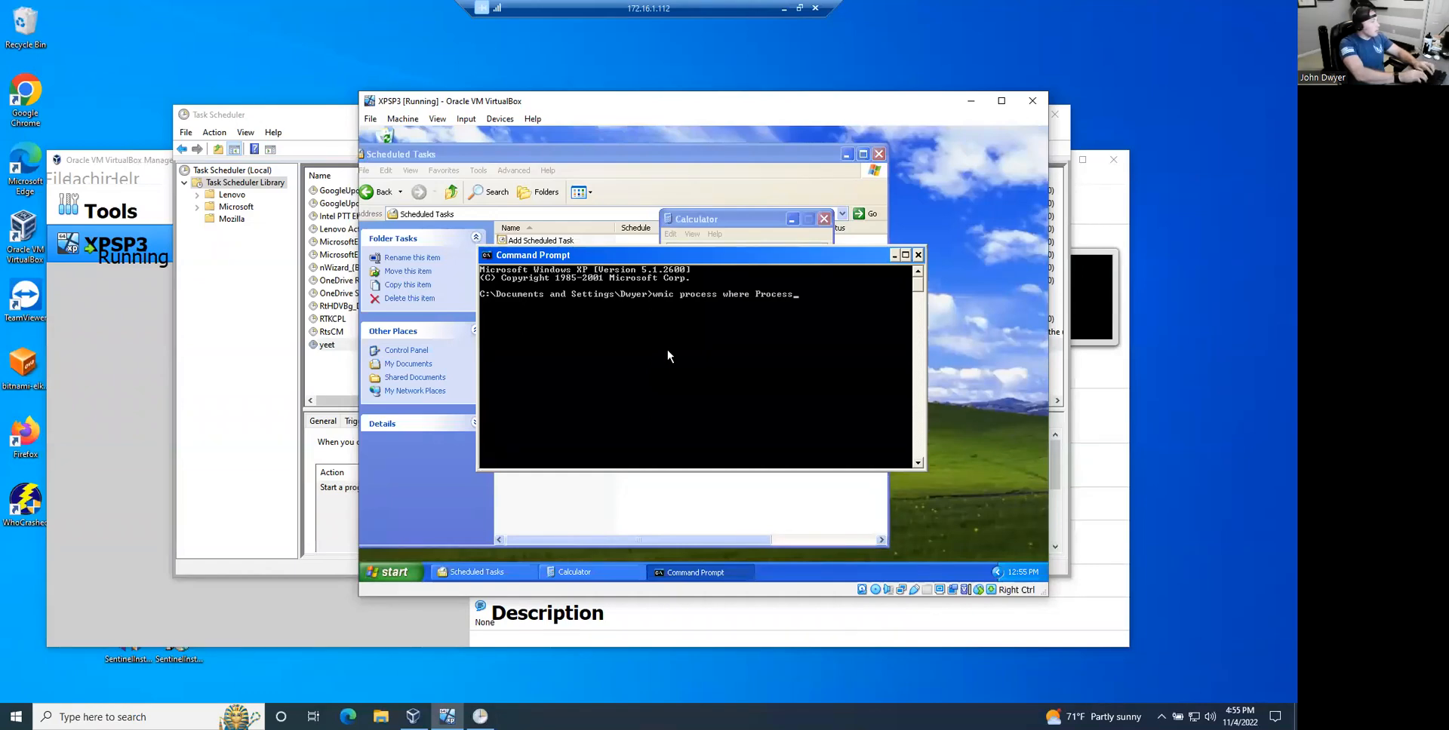
text(Id=)
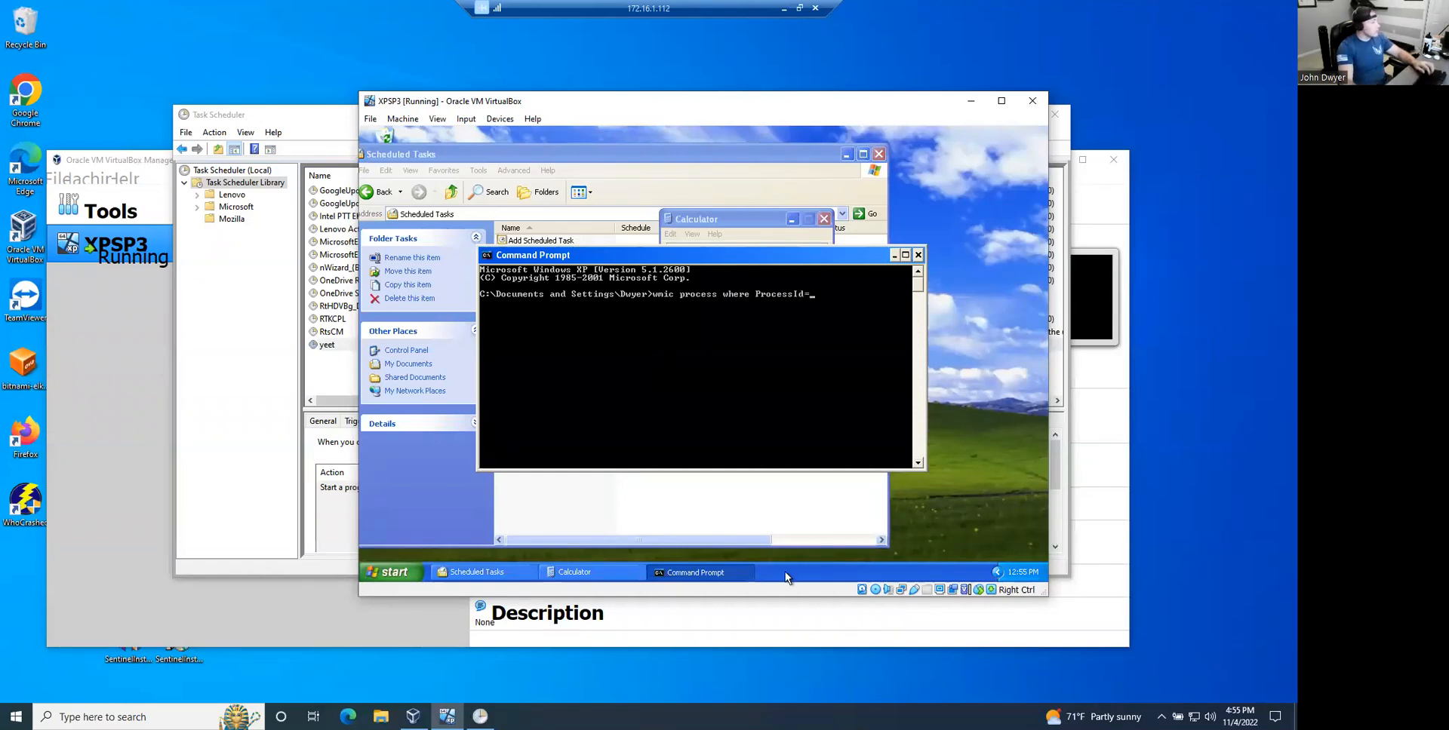
right_click(789, 573)
click(821, 534)
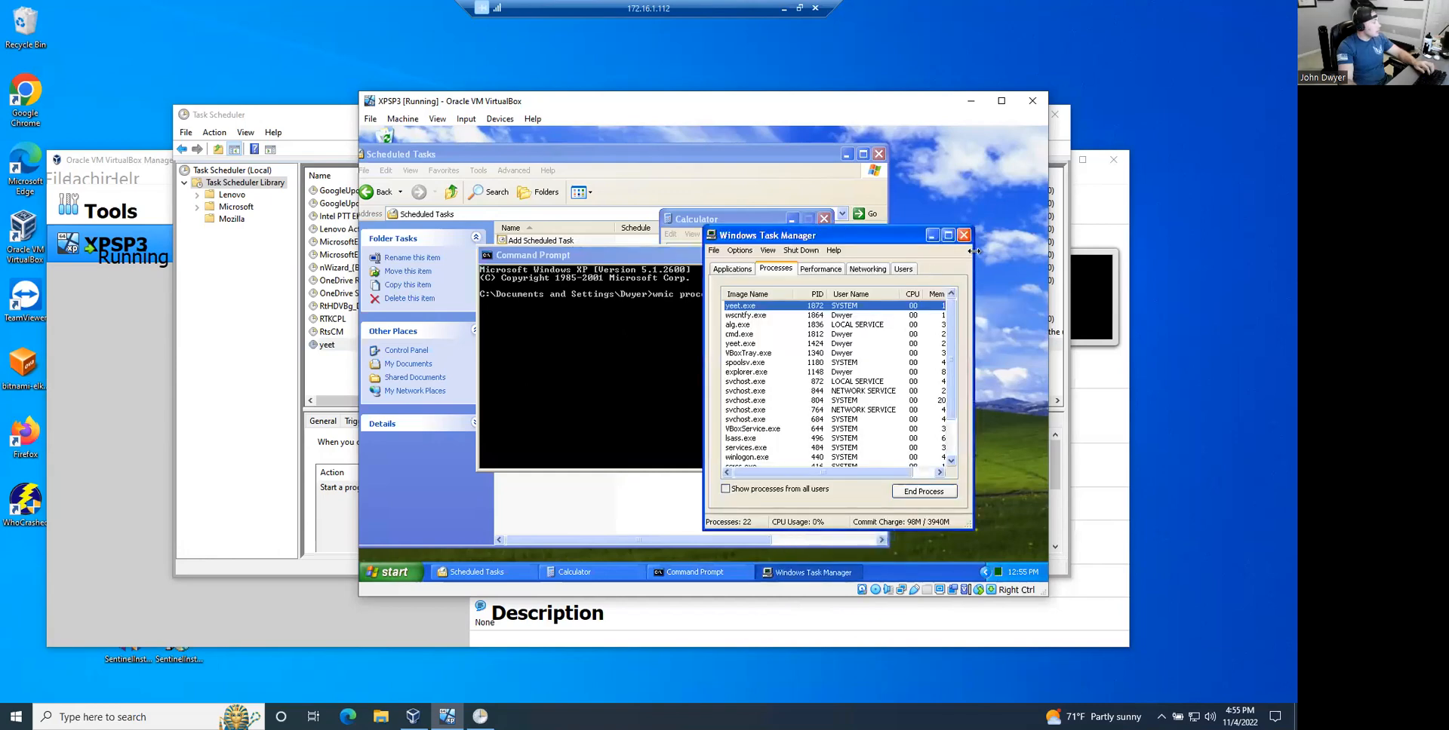
click(963, 235)
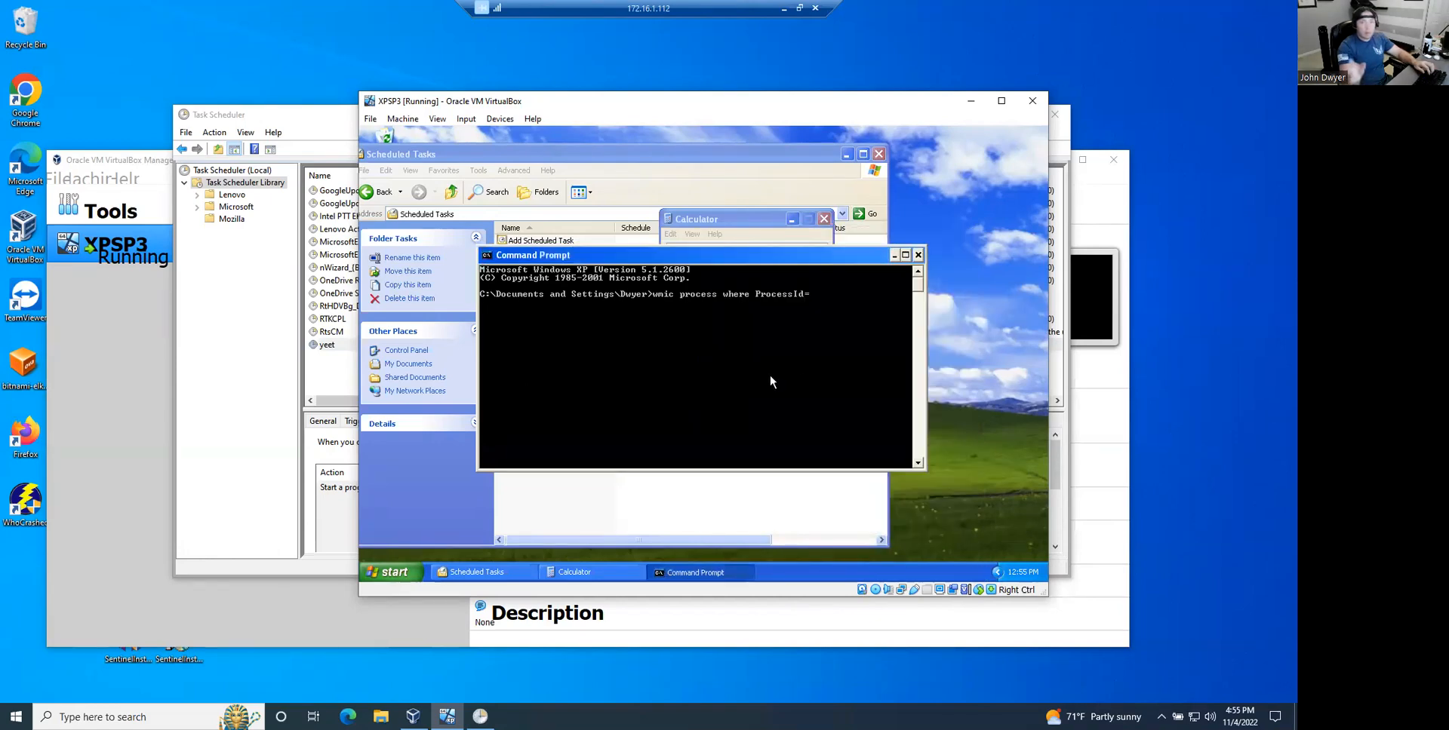
Complete the WMIC query with ProcessId 1872 and "get ParentProcessId", and run it.
click(771, 381)
text(1872)
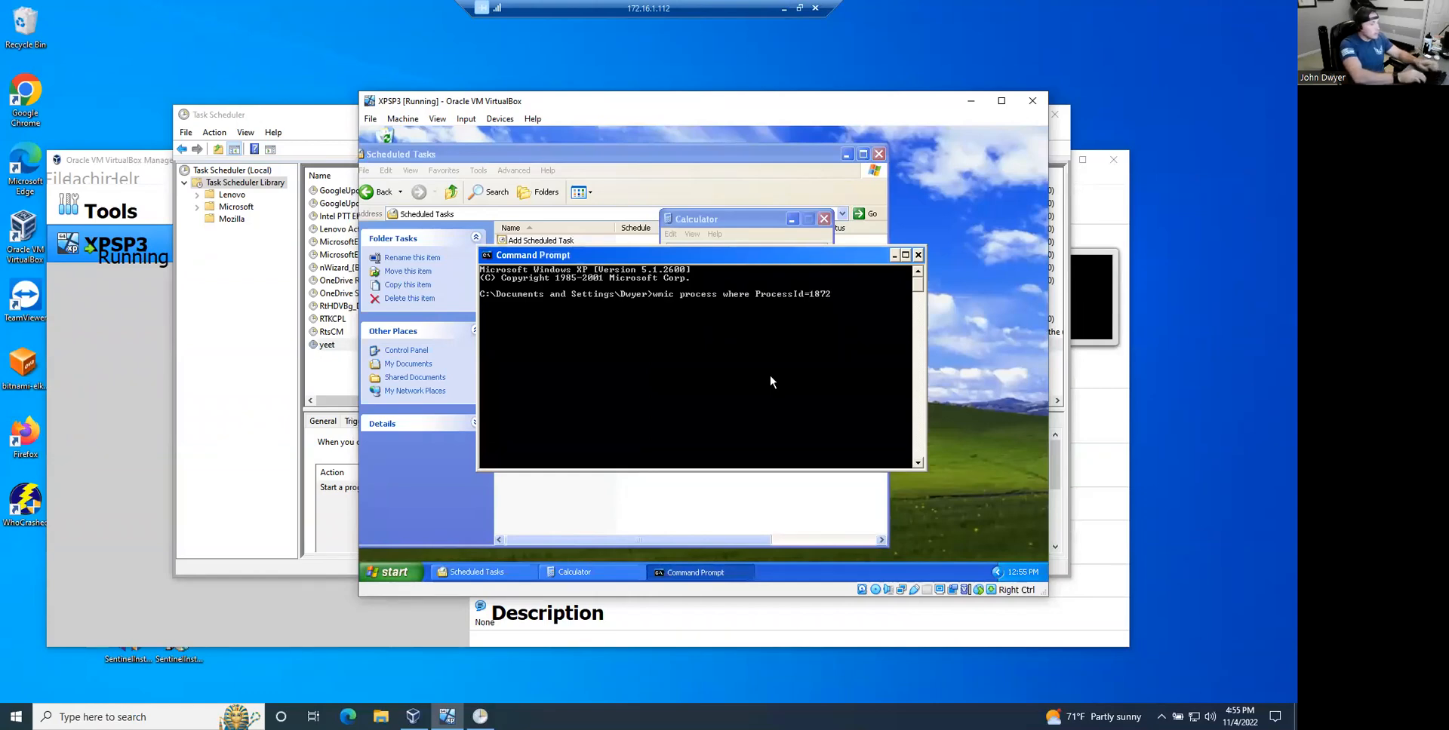
text( get)
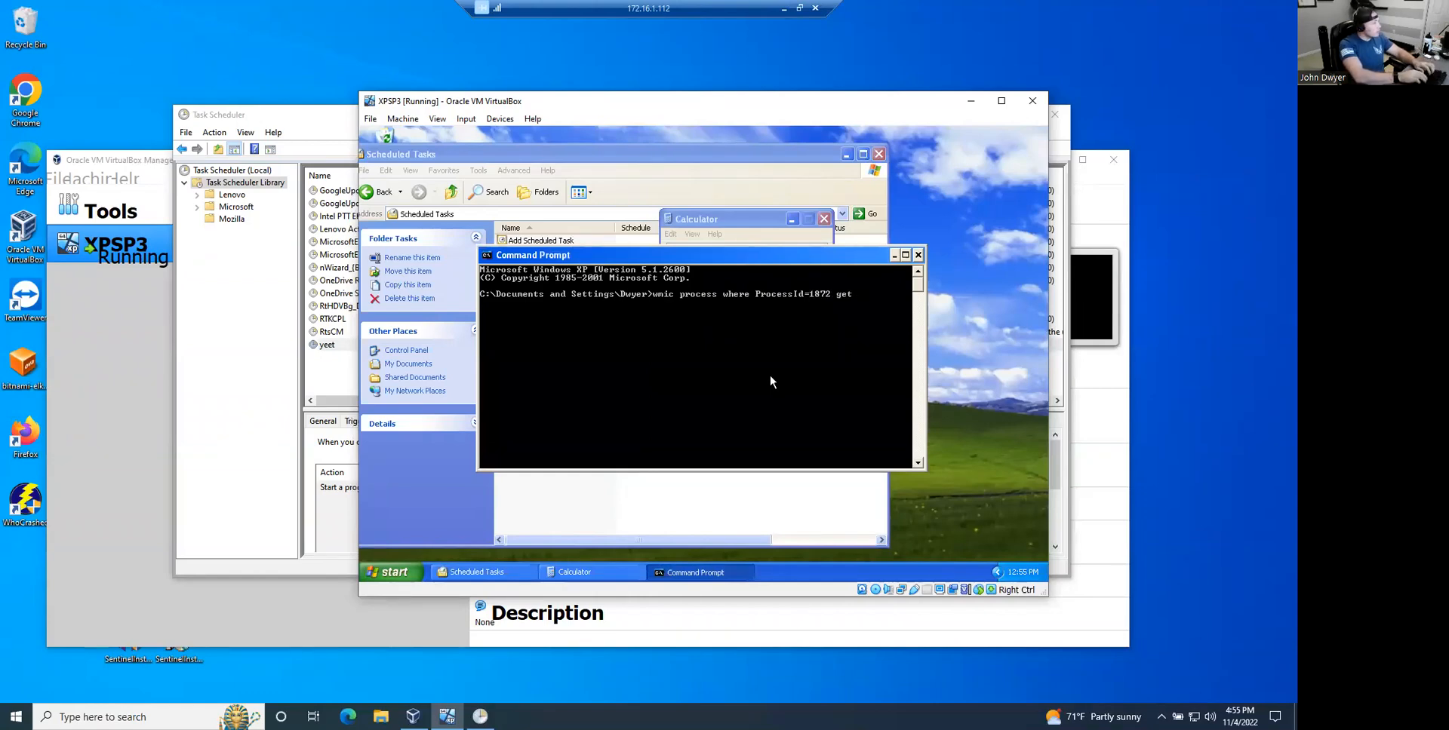
text( ParentProces)
text(sId)
key(Return)
Rework the previous WMIC query into "wmic process where ProcessId=804 get CommandLine" and run it.
key(Up)
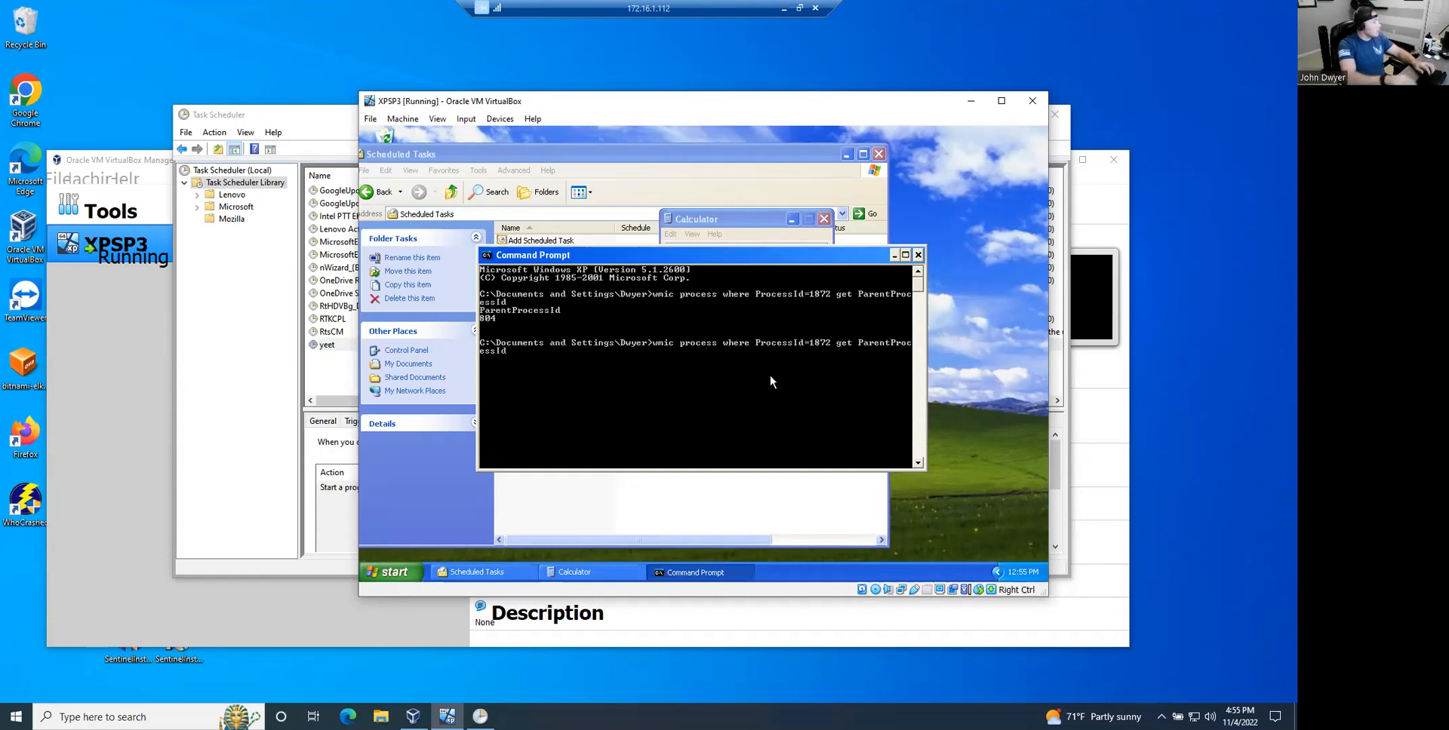
key(BackSpace)
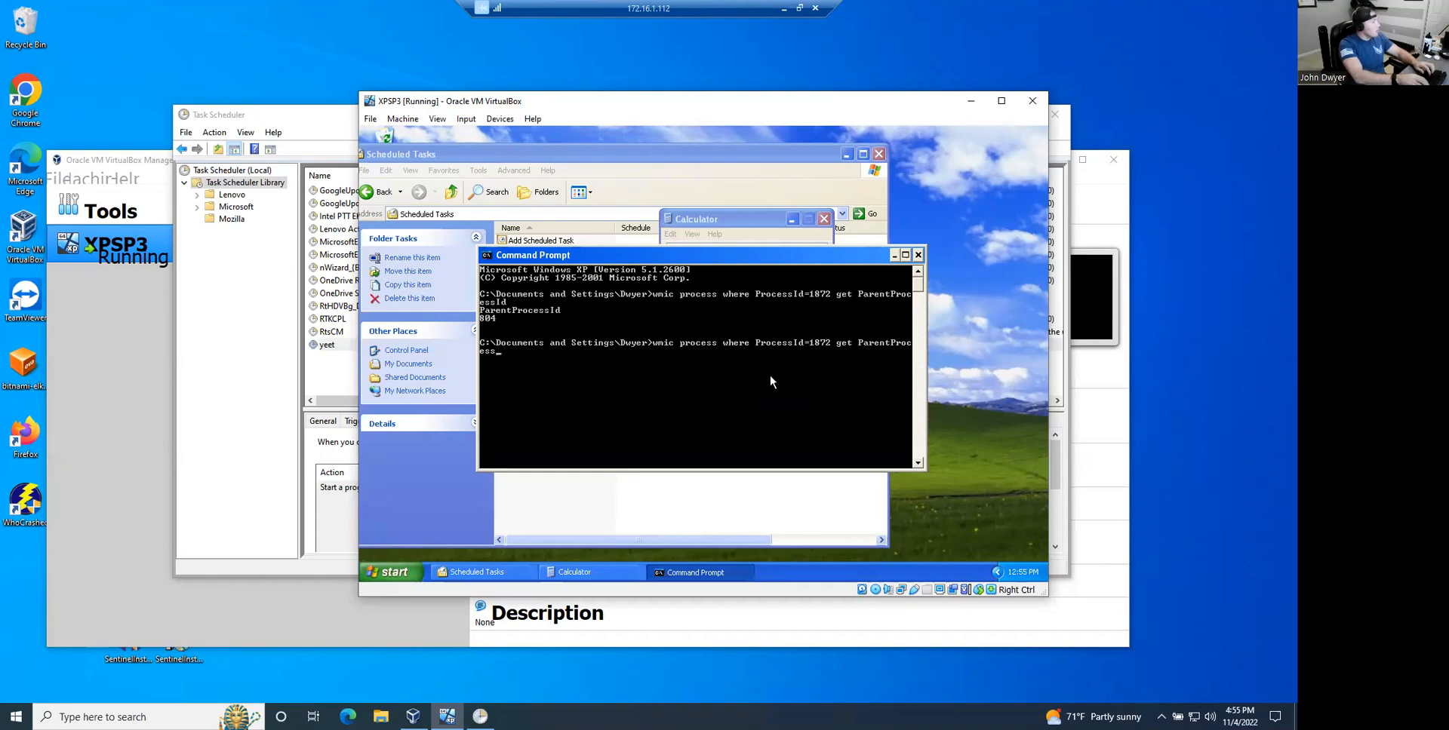
key(BackSpace)
key(BackSpace)
key(BackSpace)
key(BackSpace)
key(BackSpace)
key(BackSpace)
key(BackSpace)
key(BackSpace)
key(BackSpace)
key(BackSpace)
key(BackSpace)
key(BackSpace)
key(BackSpace)
key(BackSpace)
key(BackSpace)
key(BackSpace)
key(BackSpace)
key(BackSpace)
key(BackSpace)
key(BackSpace)
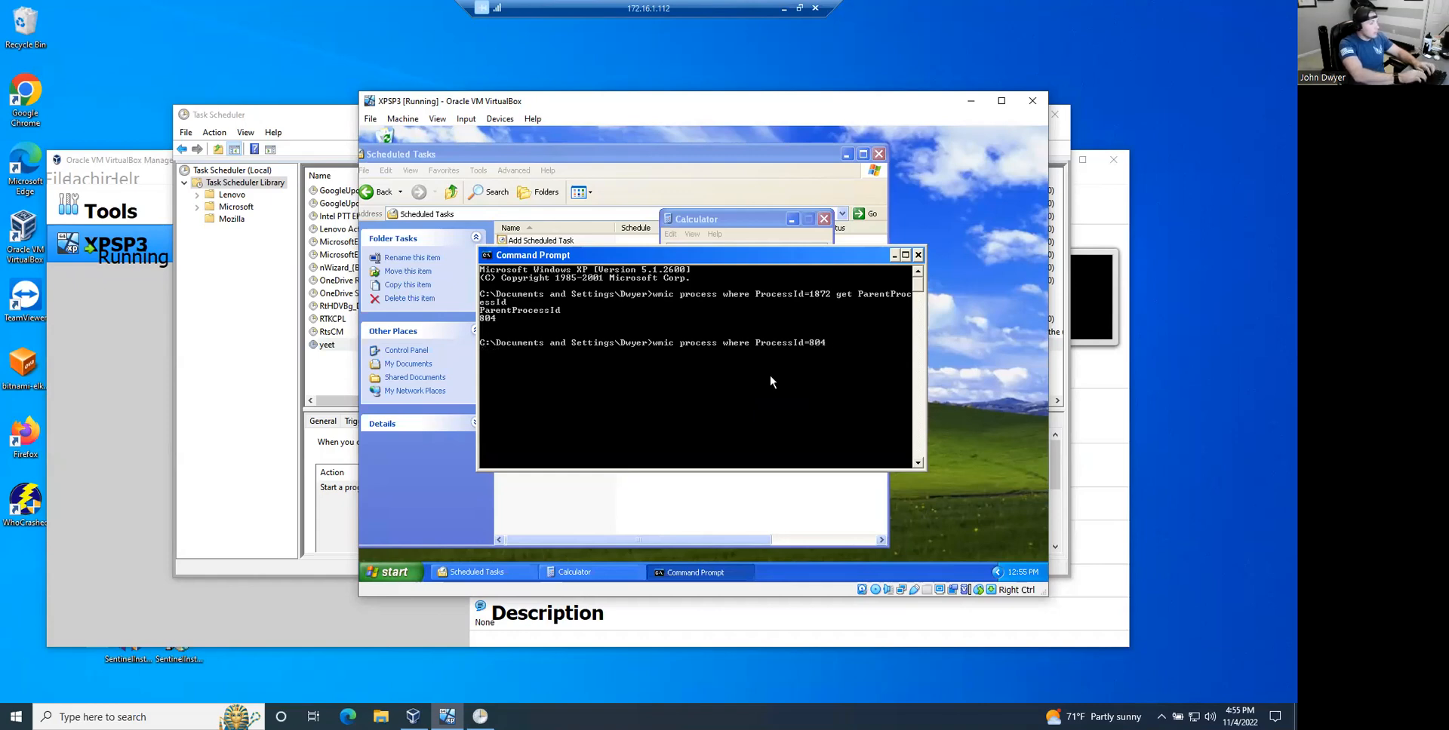
text(804 get CommandLine)
key(Return)
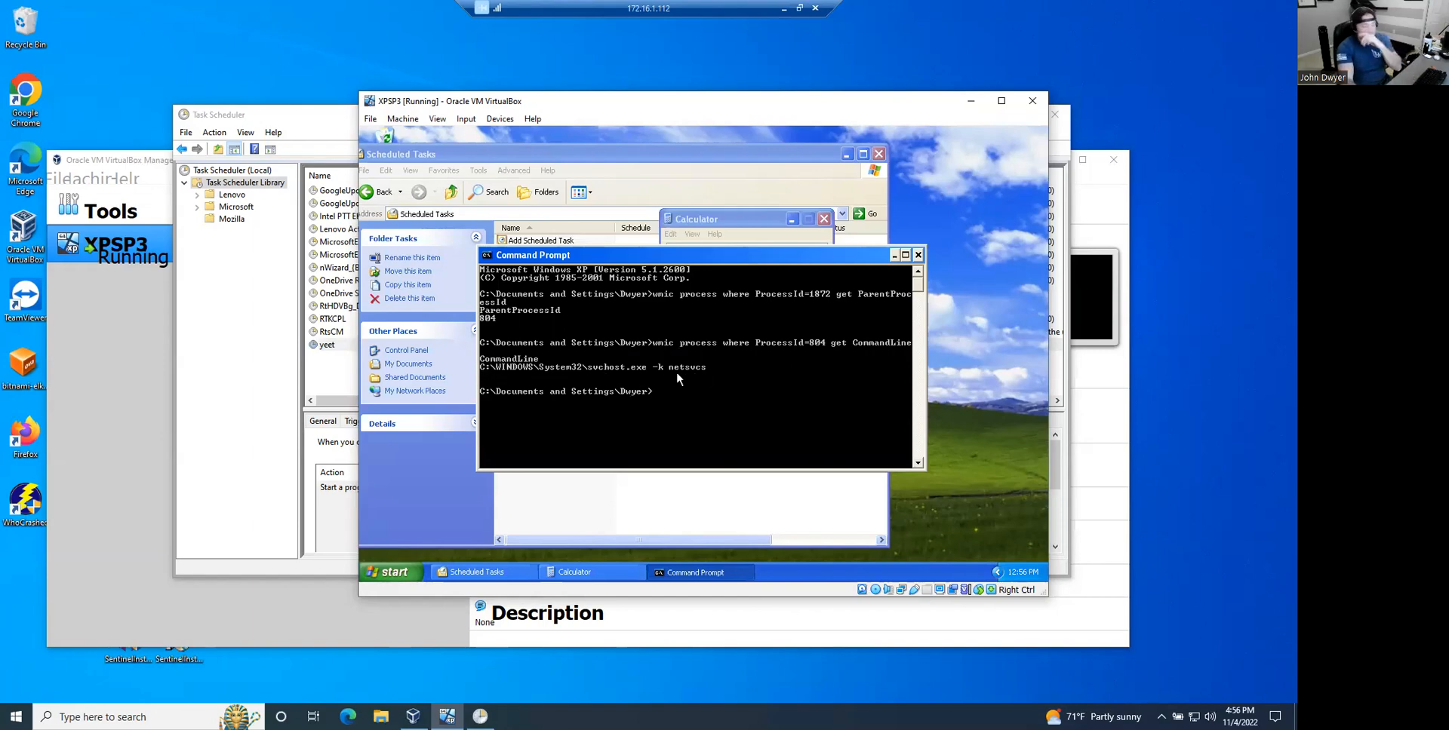
Minimize the remote desktop and the PowerPoint comparison slide, and switch to Splunk in Chrome.
click(784, 8)
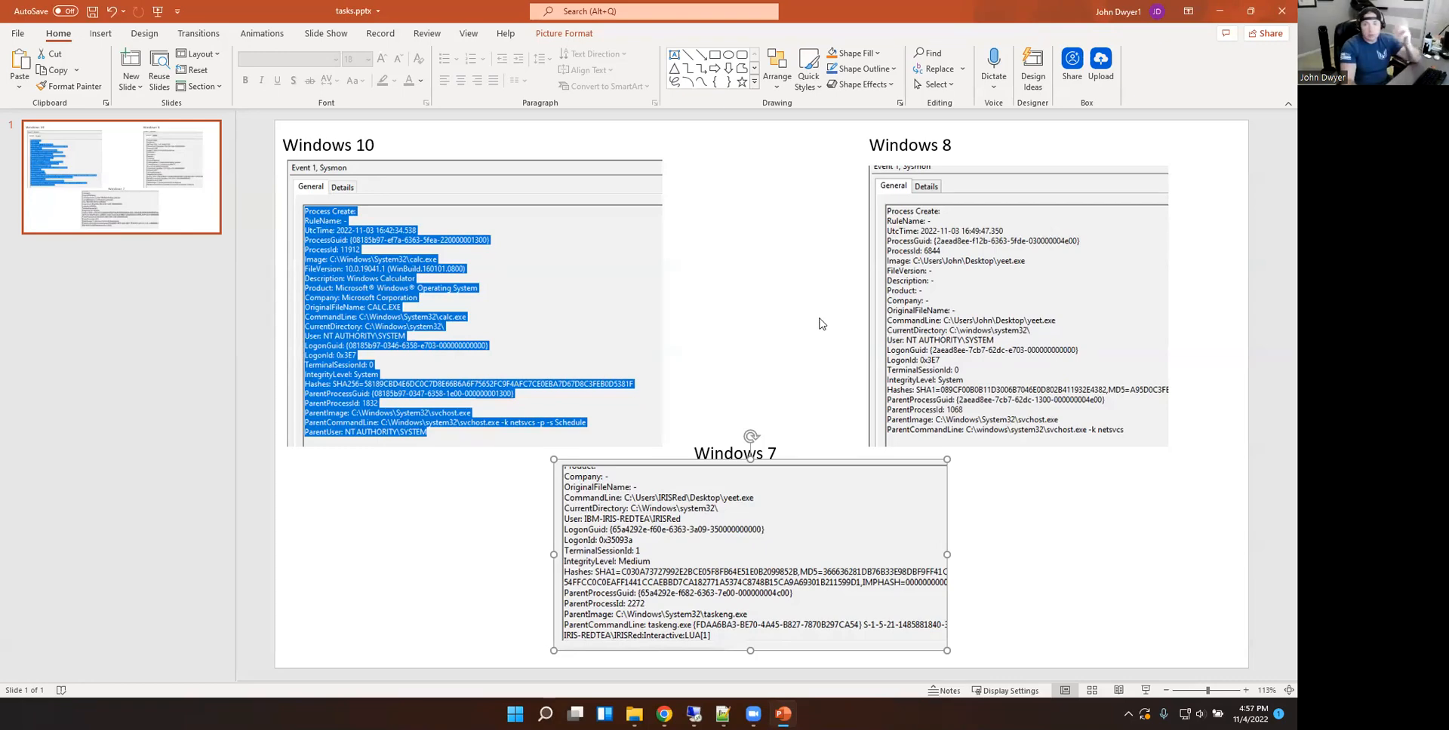
click(1222, 17)
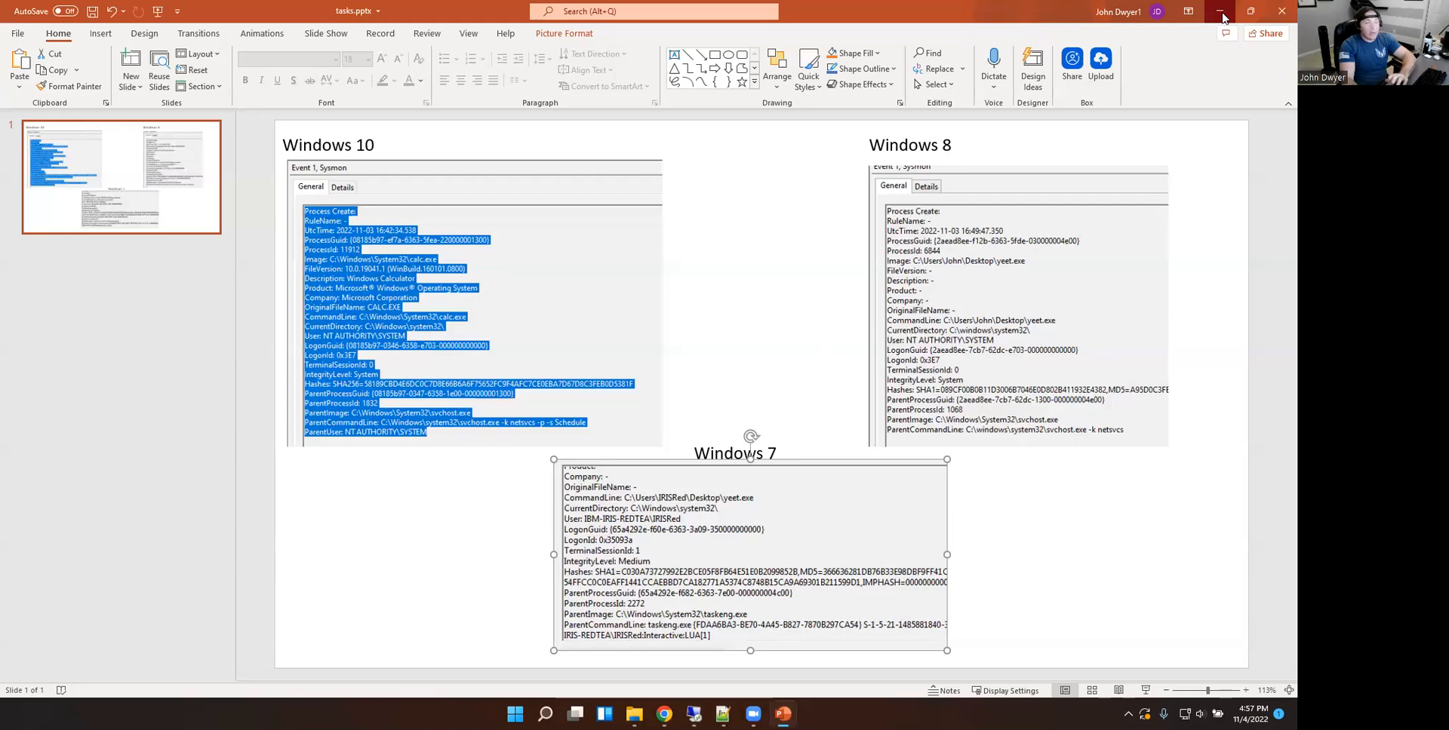
click(1223, 17)
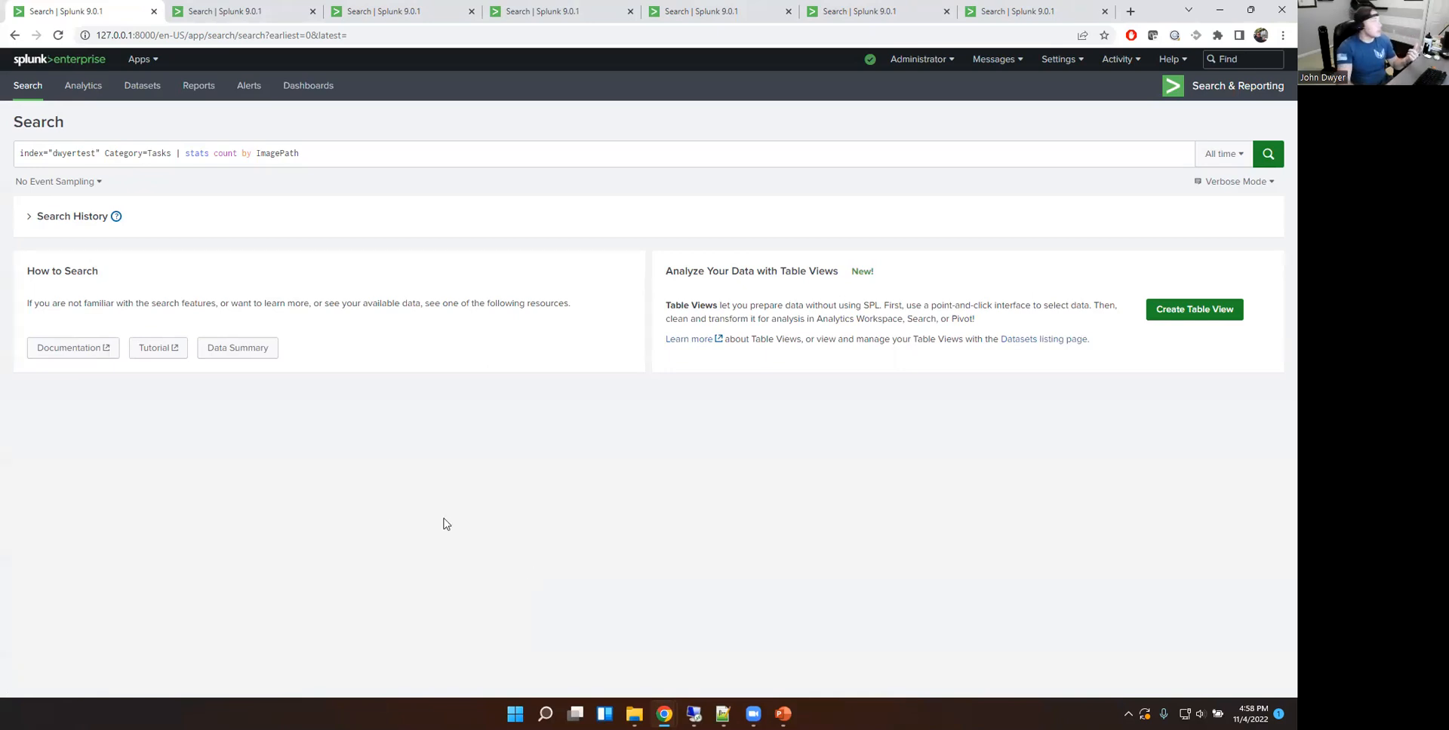
Run the dwyertest Tasks search that counts events by ImagePath and sort the results by ascending count.
click(321, 156)
key(Return)
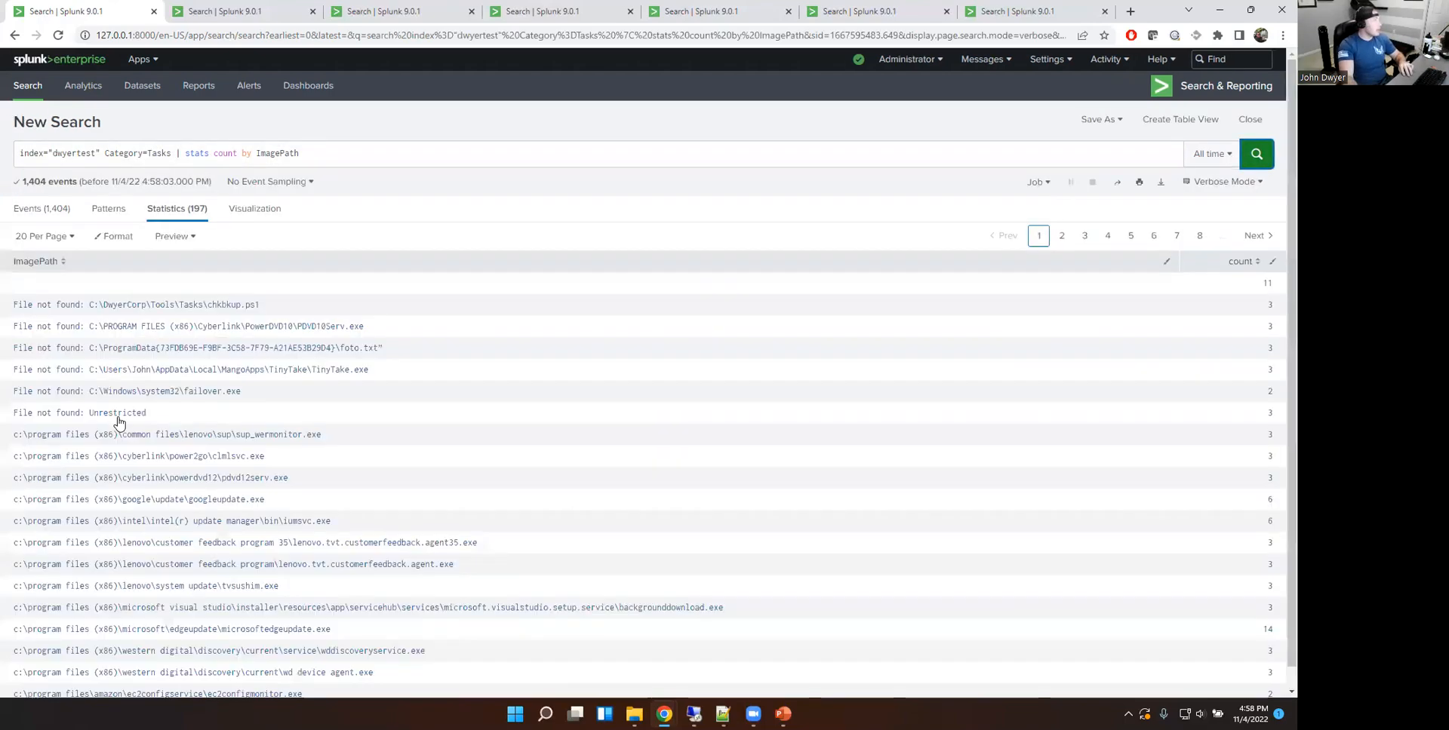
click(1238, 262)
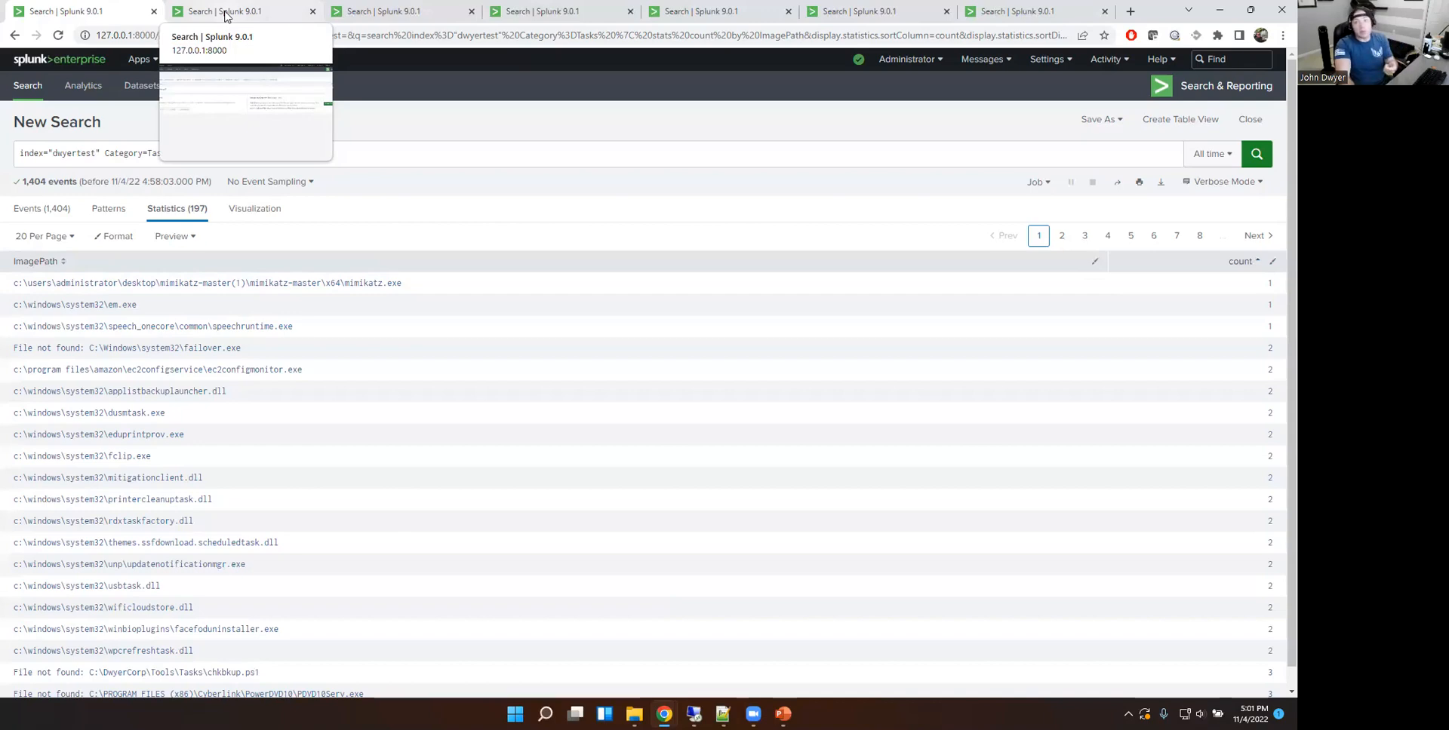
Run the prepared Tasks search for powershell, cmd, rundll32, regsvr32 and wmic image paths, sort by ascending count and review the launch strings.
click(225, 15)
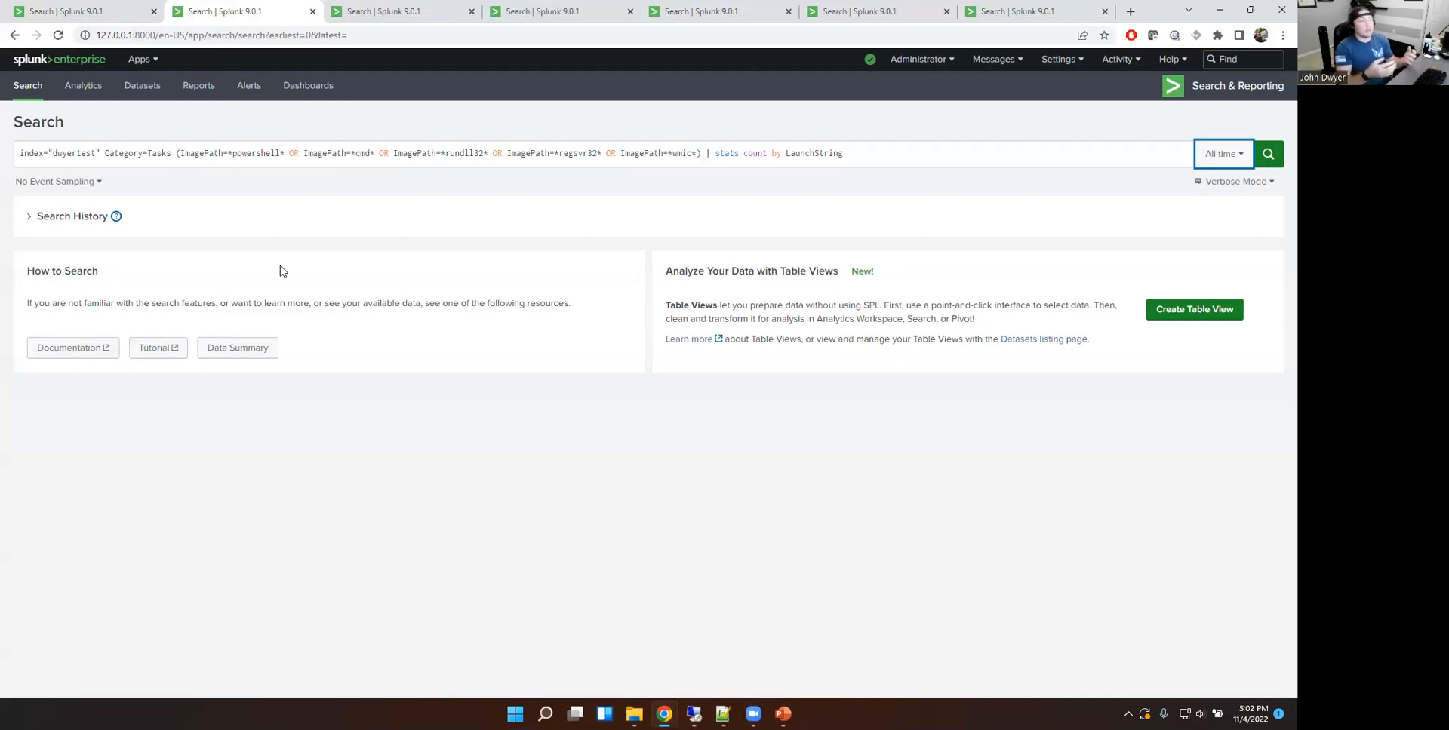
click(1263, 159)
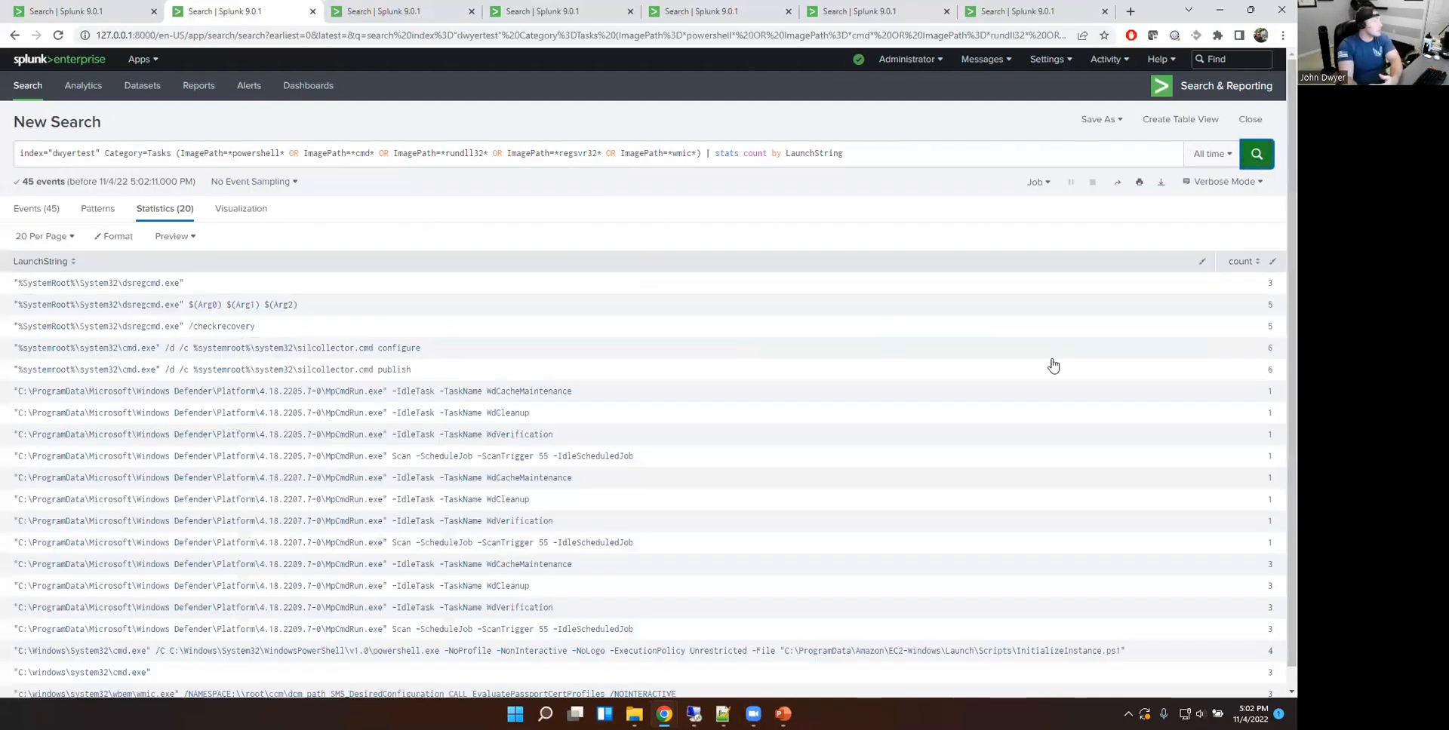
click(1240, 263)
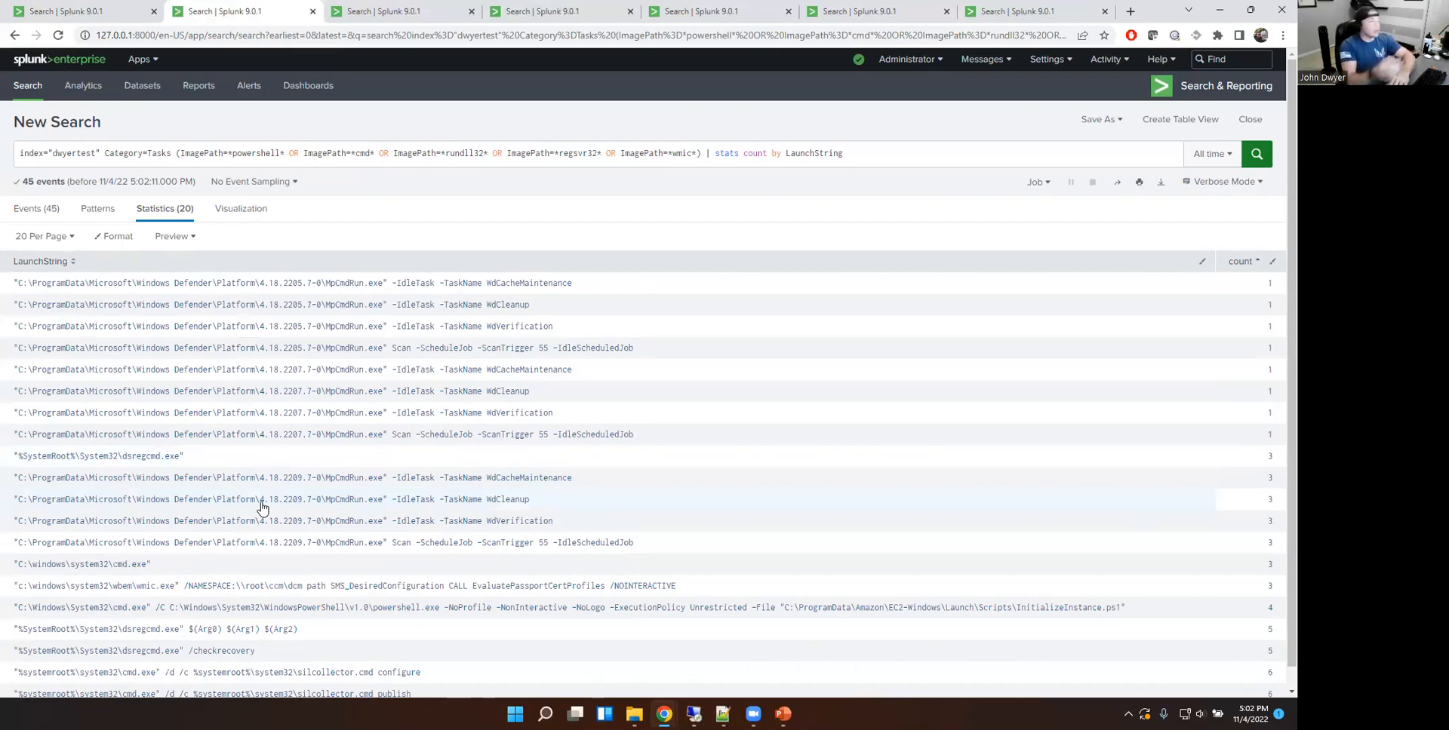
scroll(362, 510, down, 1)
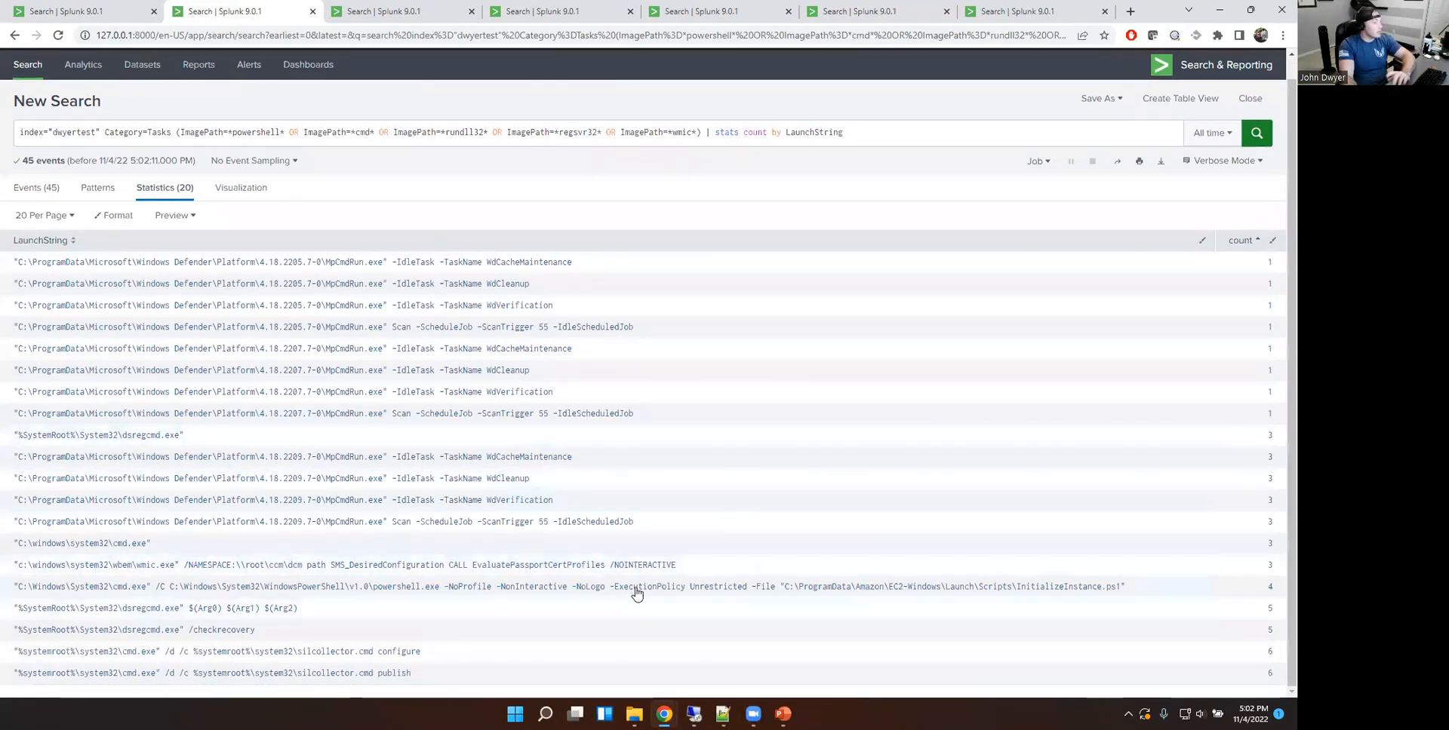
click(323, 132)
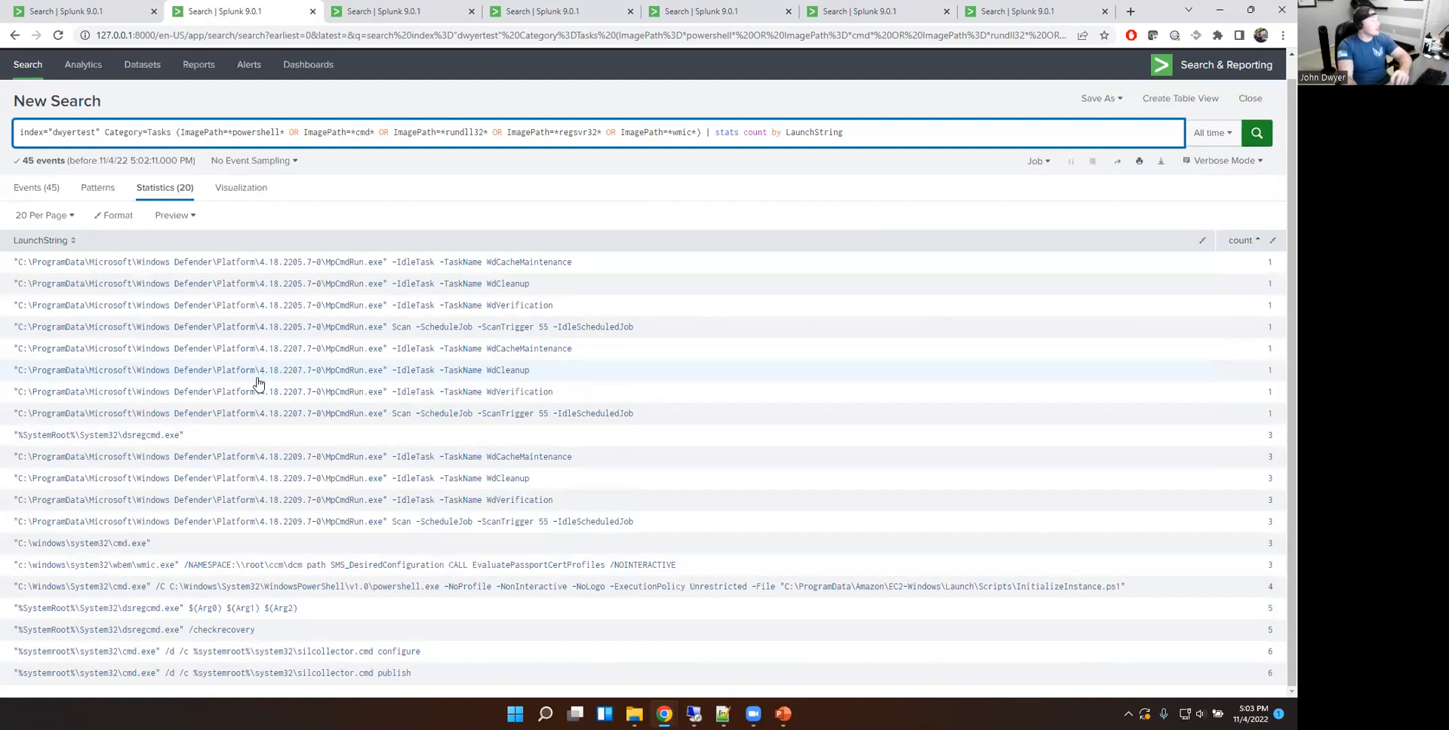
Run the prepared search for script-file image paths such as .ps1, .bat, .js, .cmd, .vbs and .hta, and sort by ascending count.
click(415, 14)
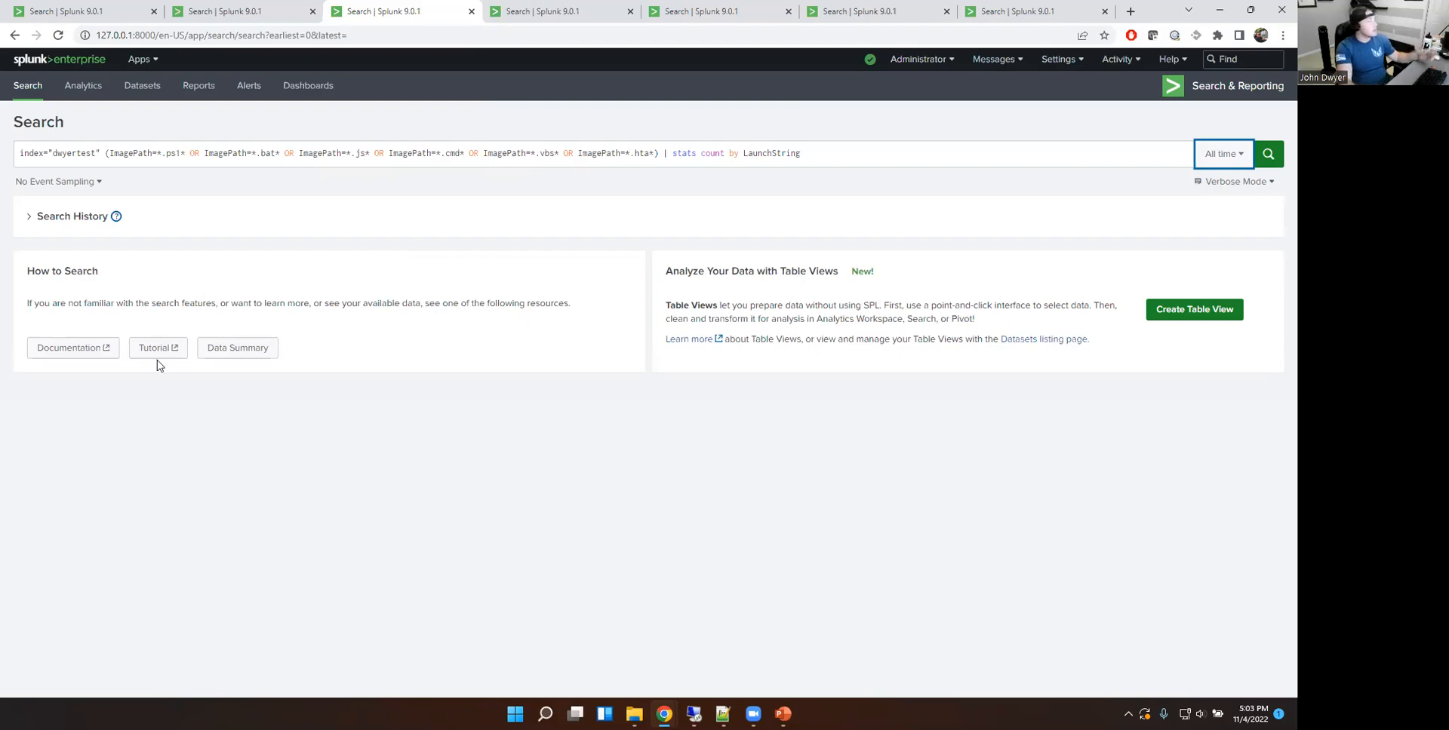
click(1267, 155)
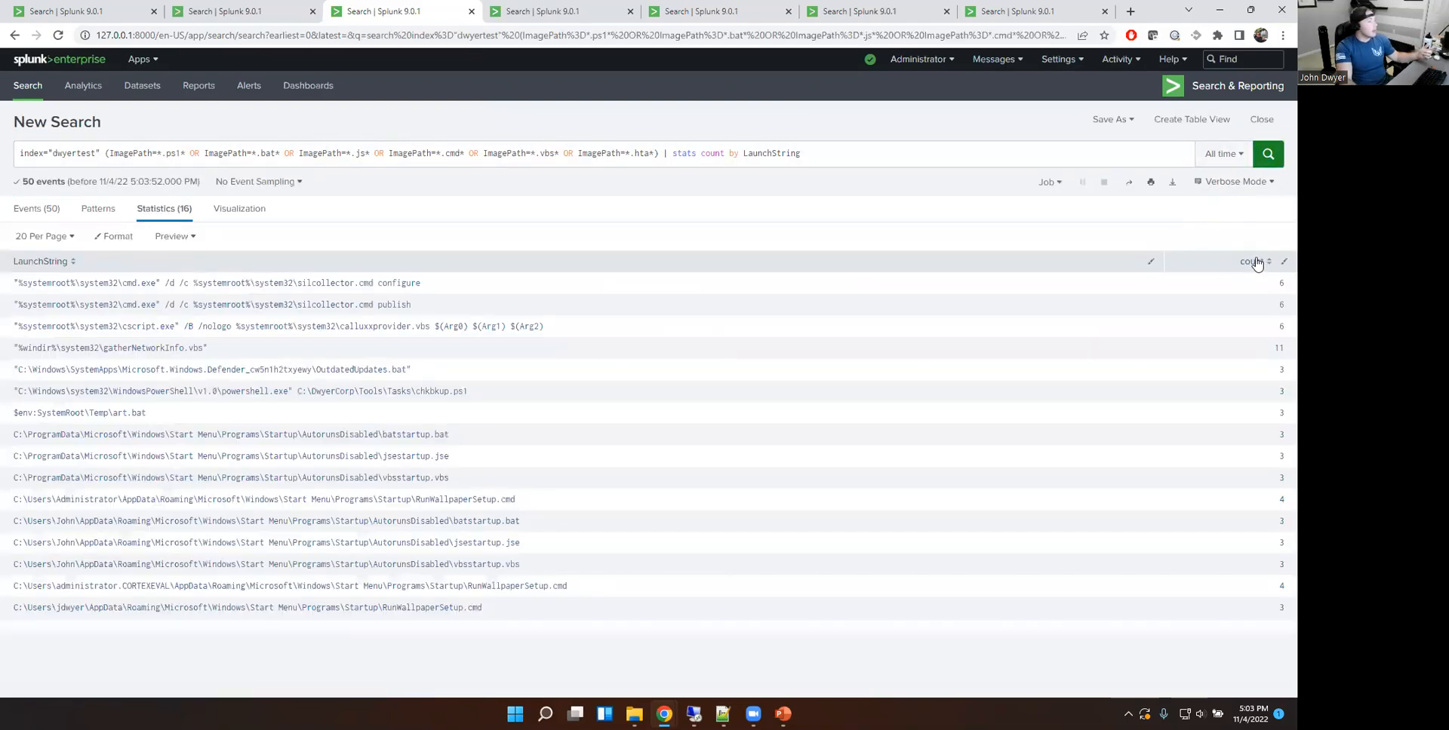
click(1250, 263)
click(1250, 263)
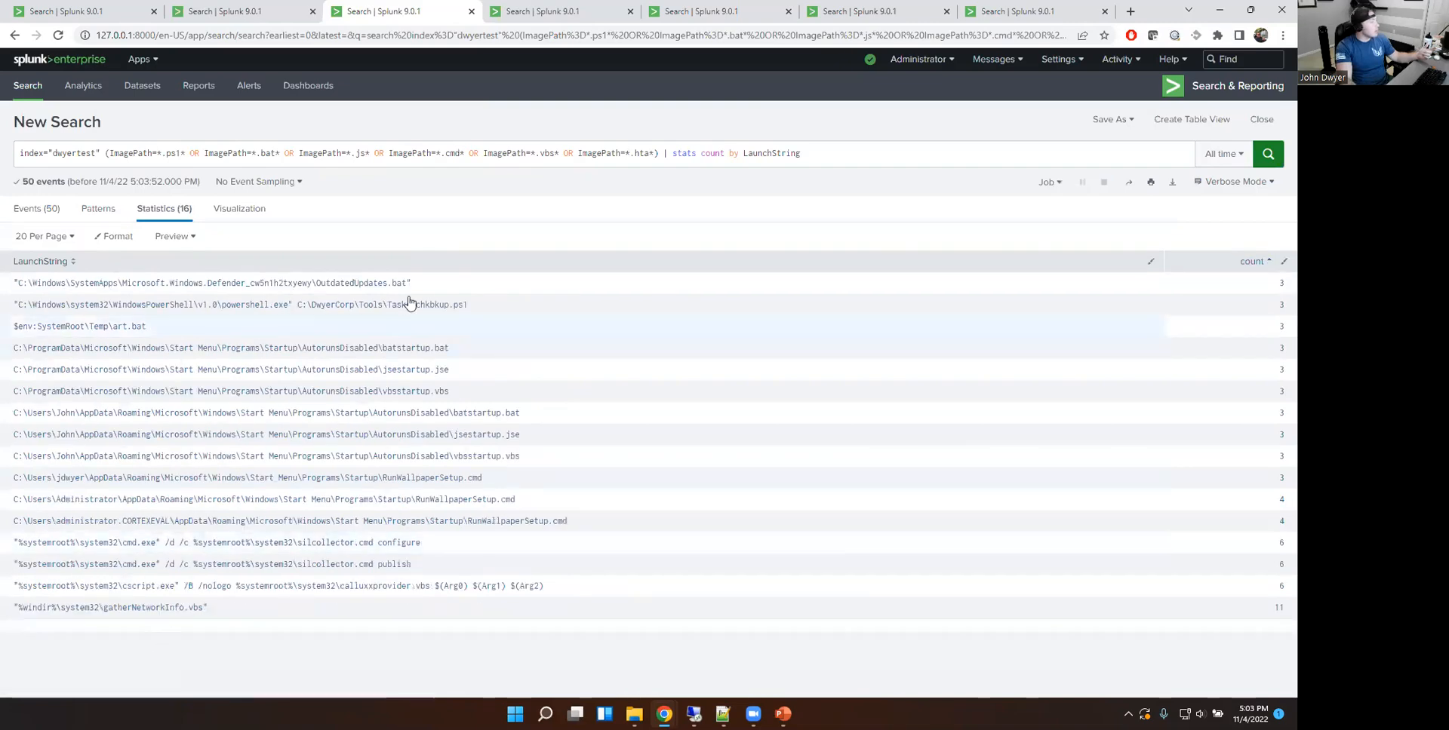
Examine the script launch strings, including OutdatedUpdates.bat, art.bat, chkbkup.ps1, the ProgramData startup scripts and gatherNetworkInfo.vbs.
drag(415, 285, 316, 292)
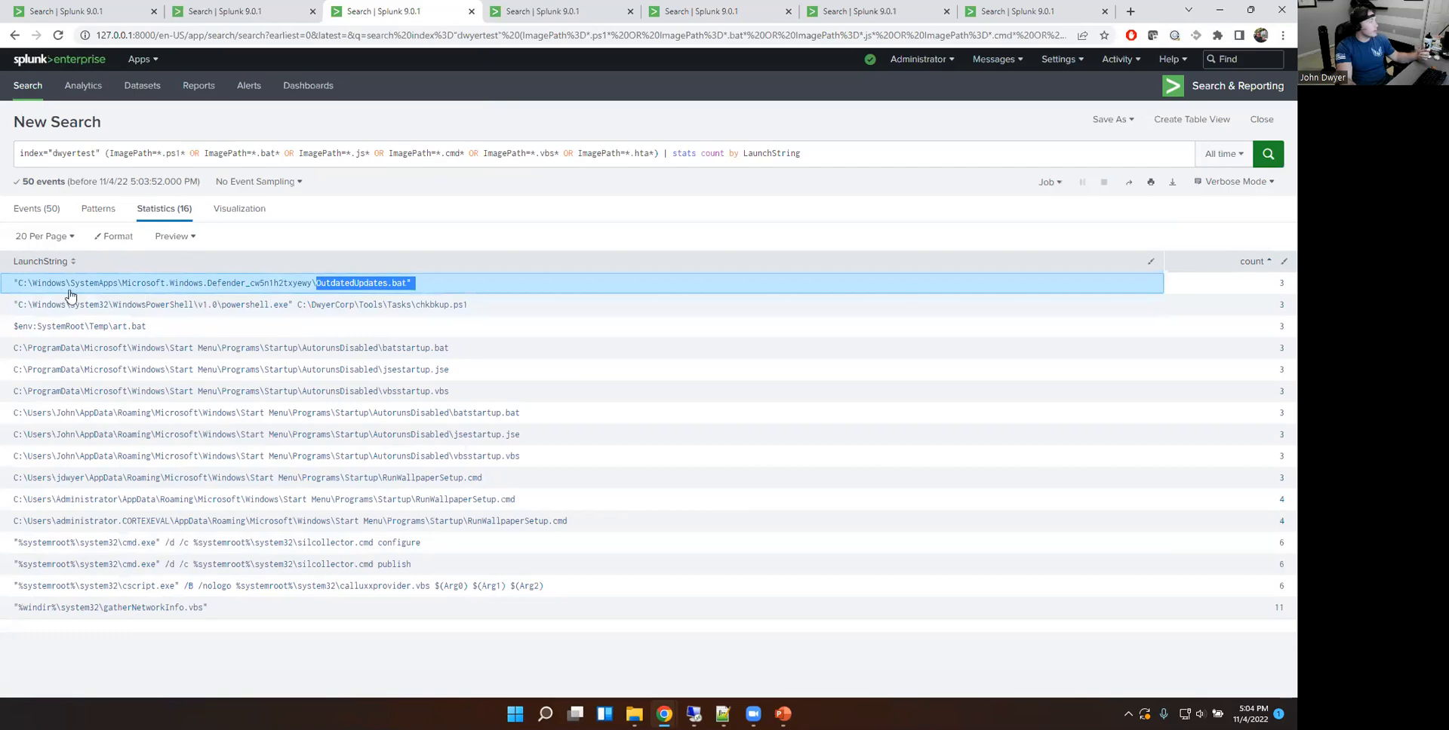
triple_click(161, 336)
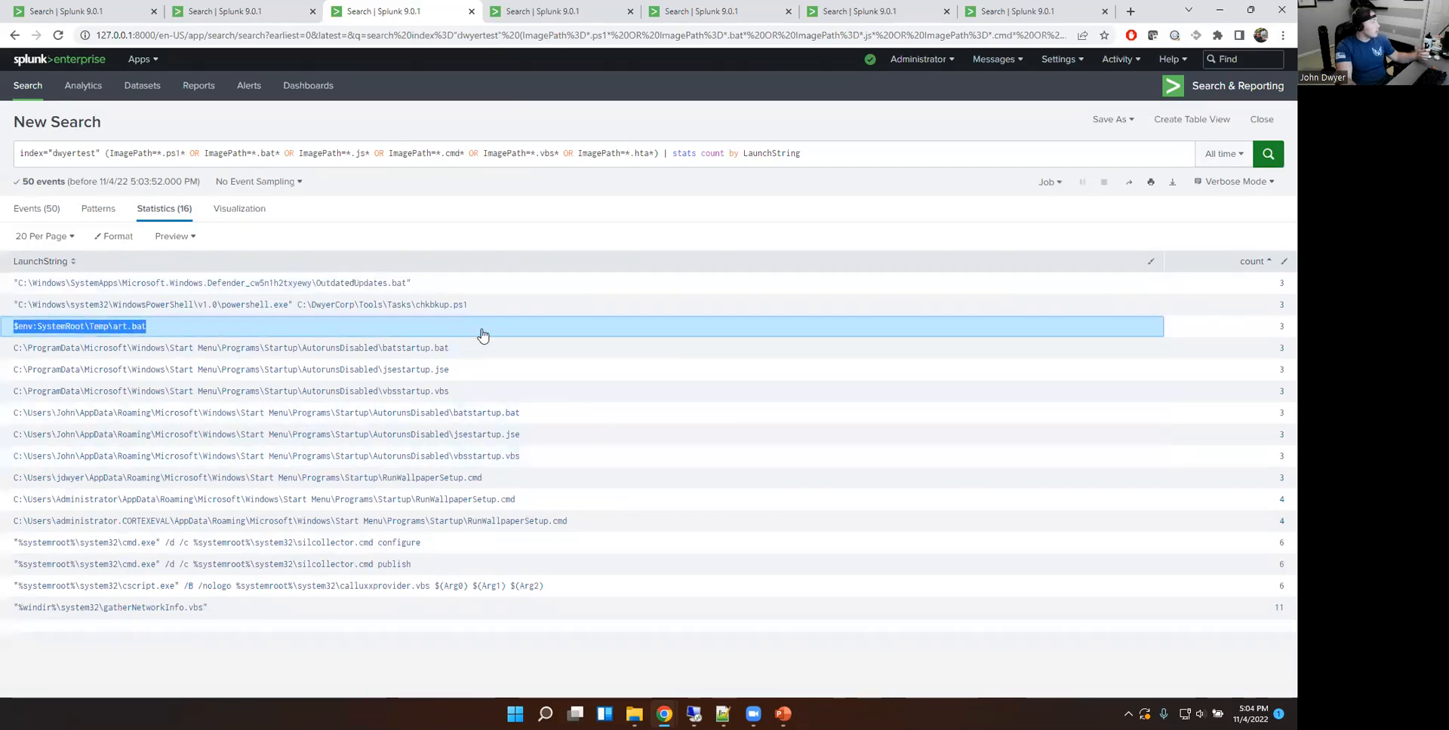
drag(481, 308, 299, 314)
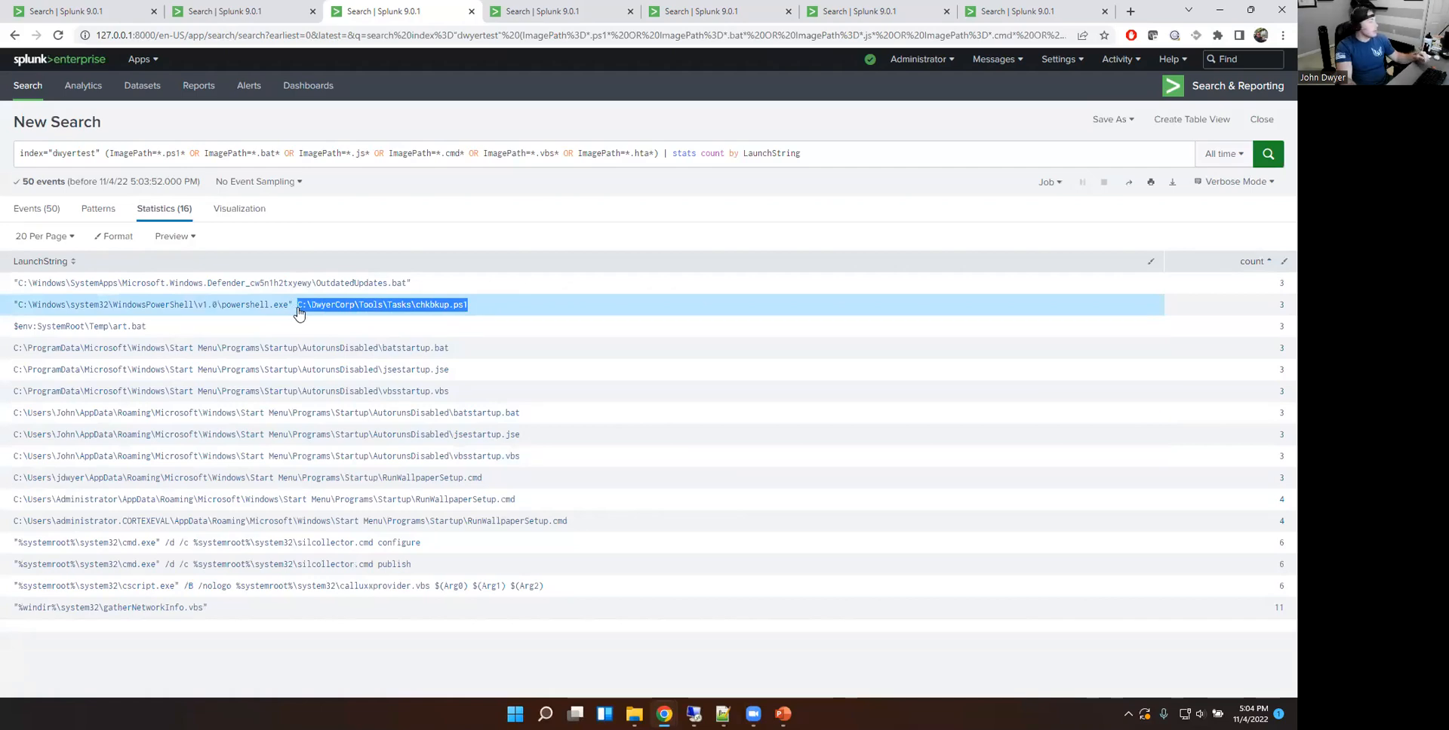
drag(298, 314, 302, 311)
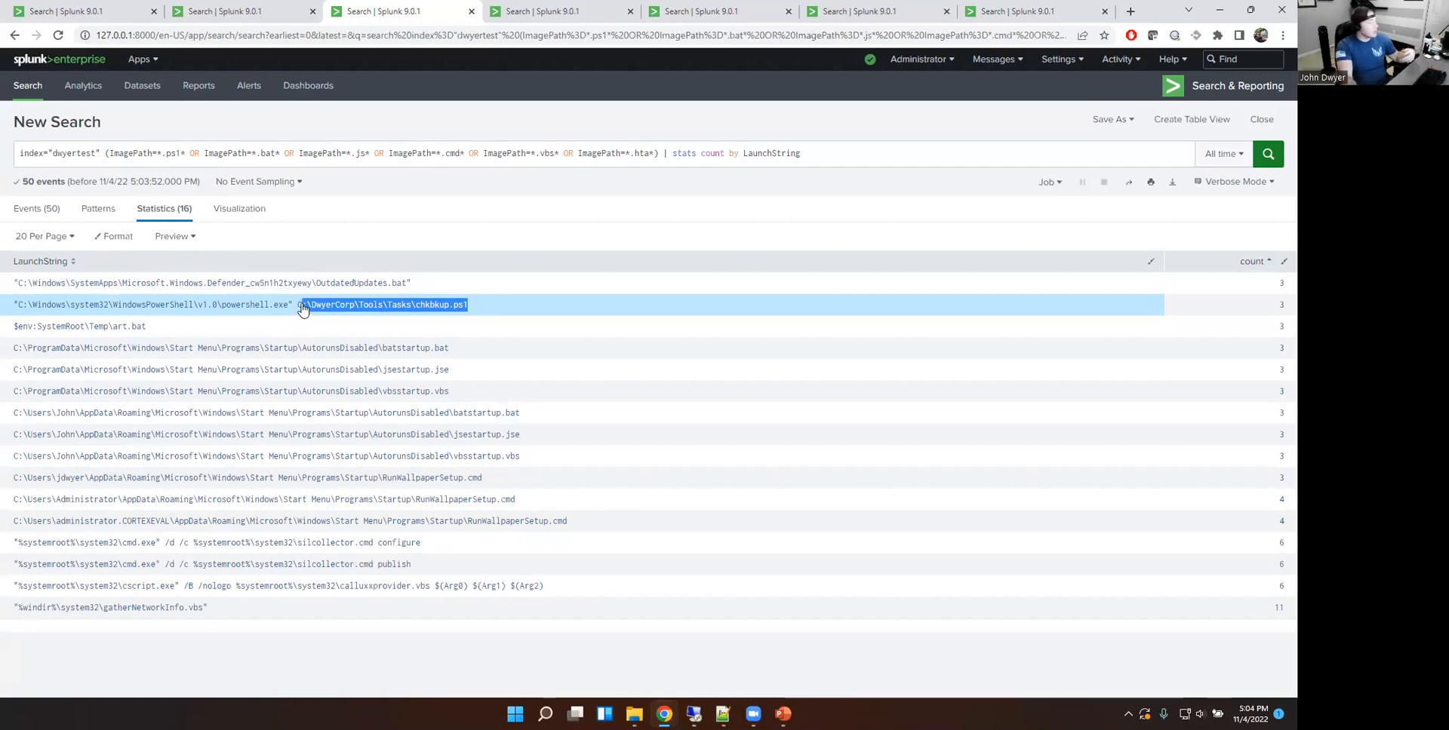
drag(457, 391, 89, 349)
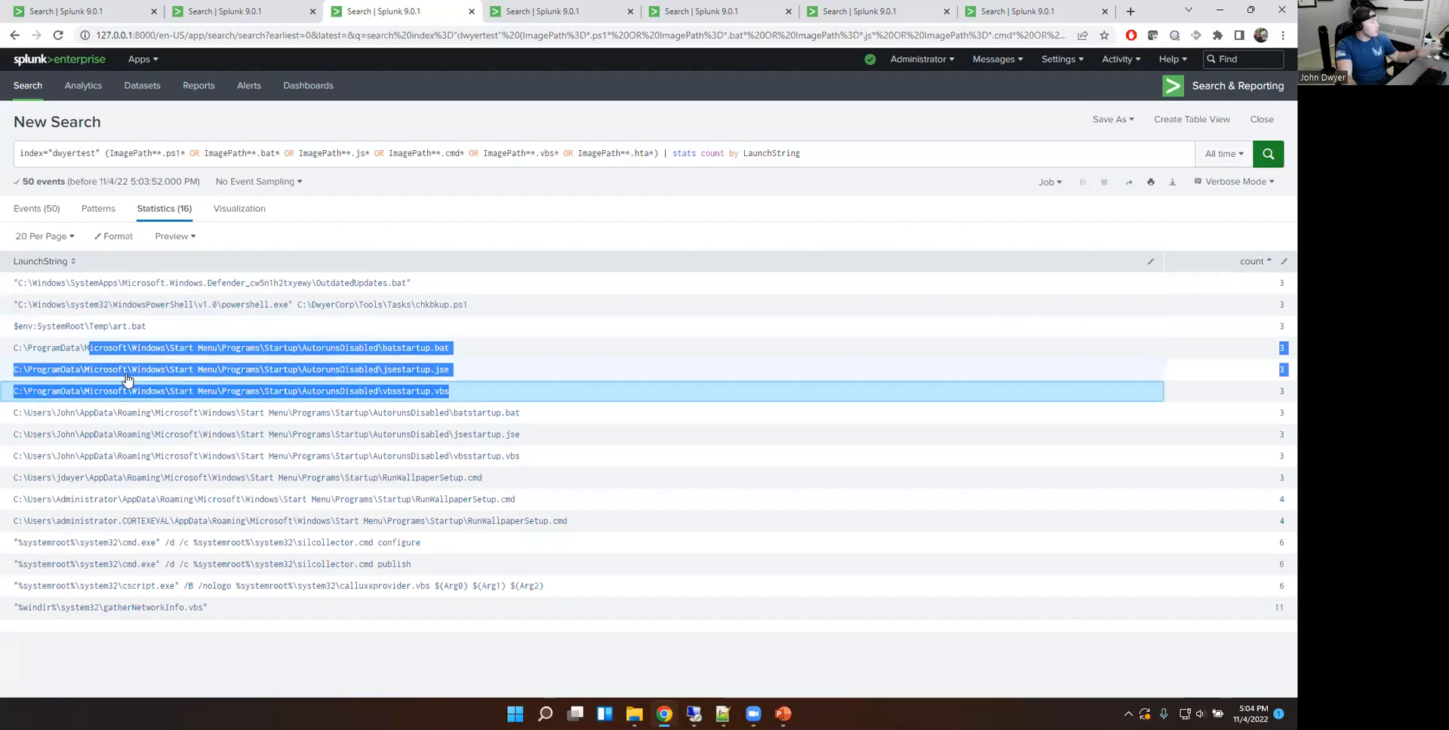
drag(213, 612, 4, 611)
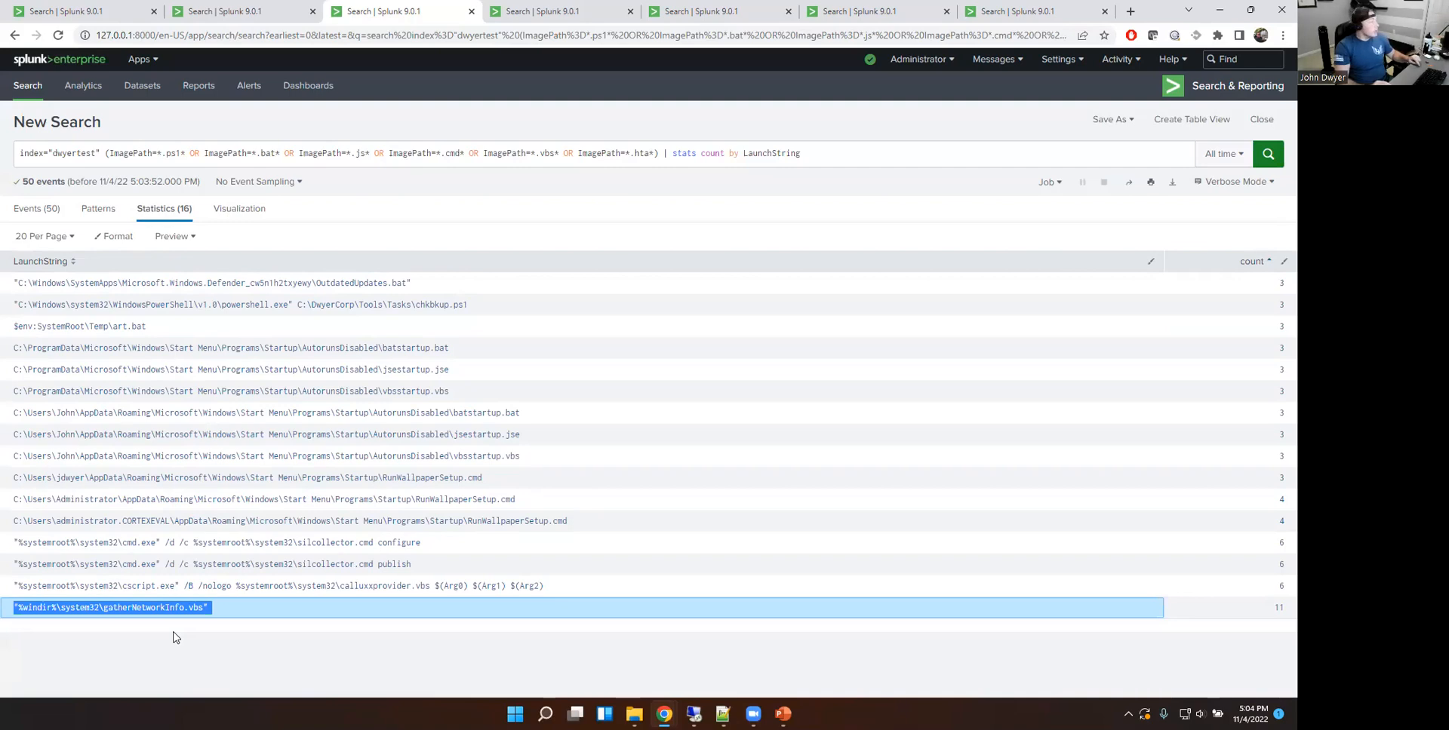
click(147, 670)
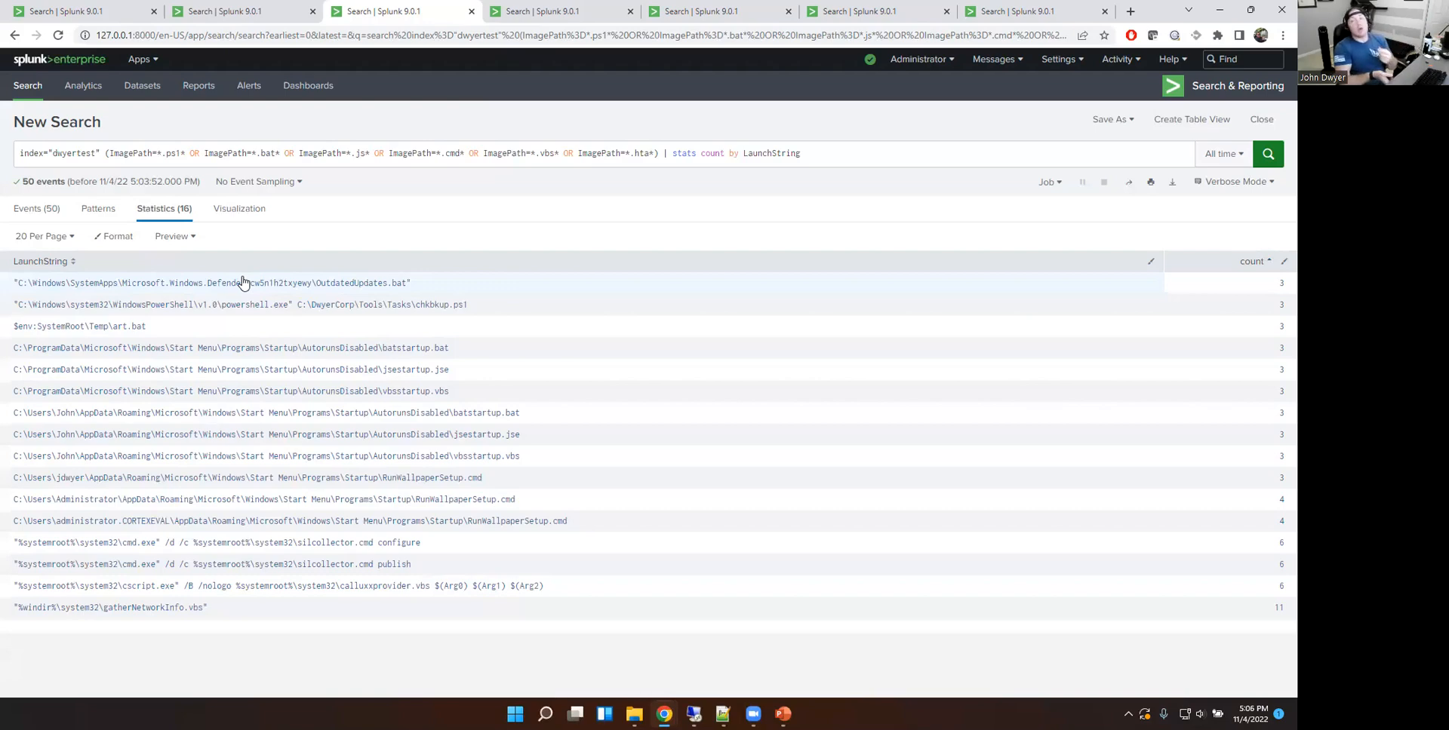
Open the prepared search joining non-system32 task image paths with the sys32bins.csv lookup and enlarge the page to read the query.
click(550, 12)
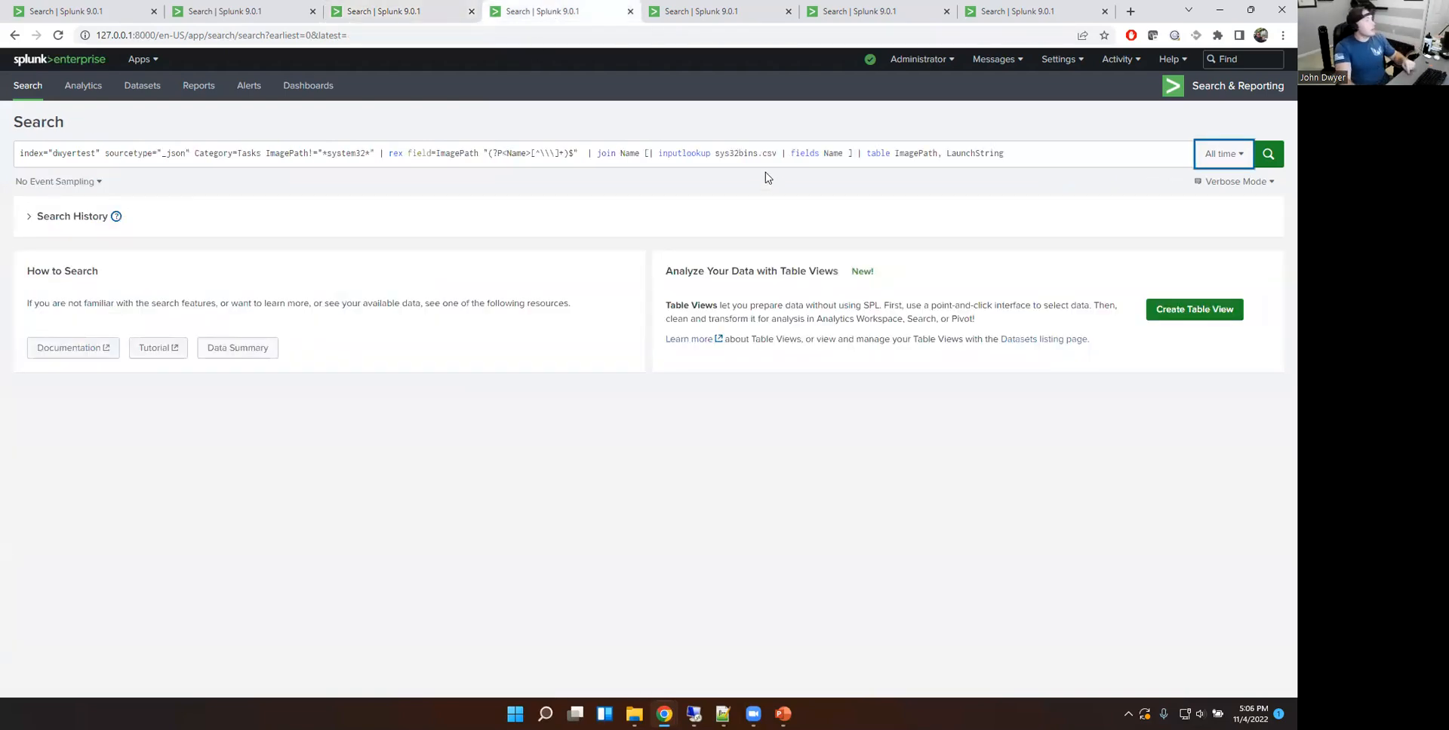
click(645, 236)
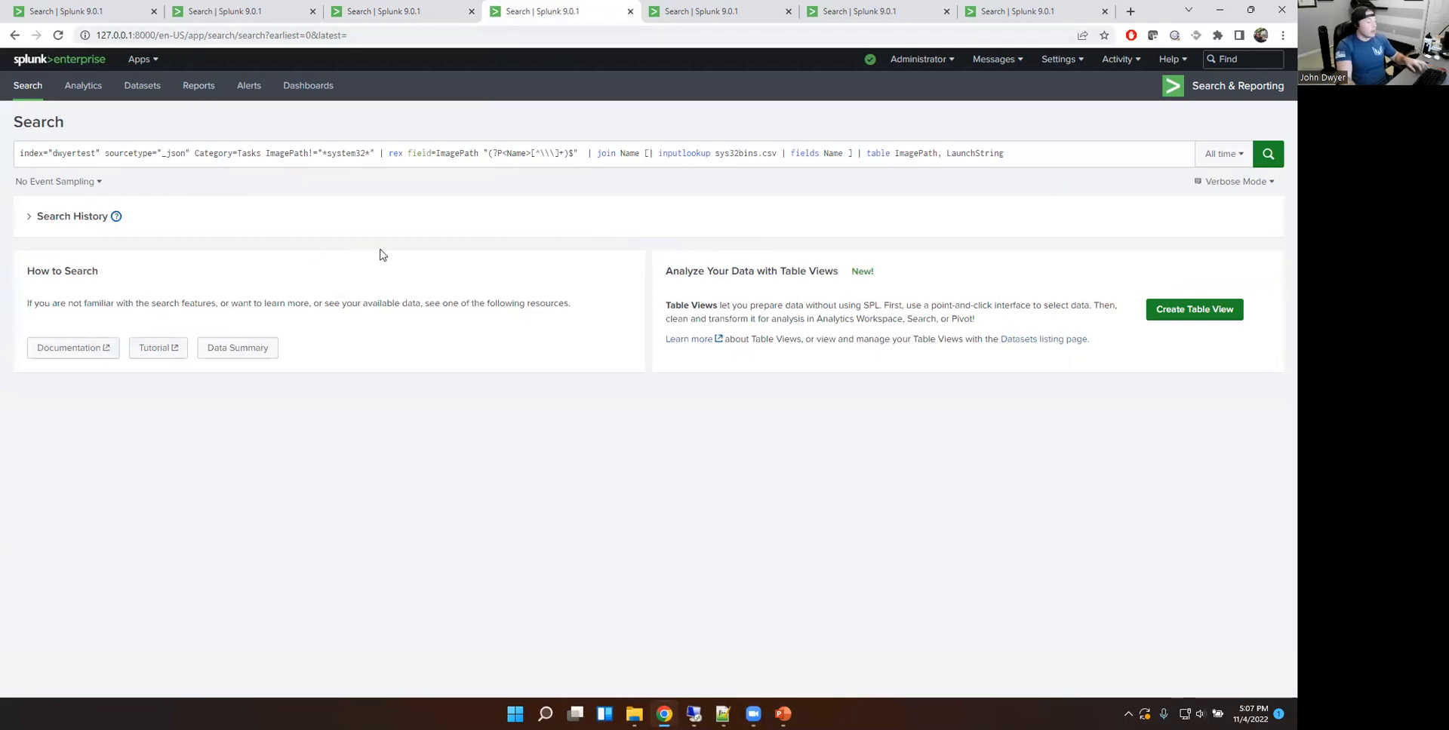
key(ctrl+plus)
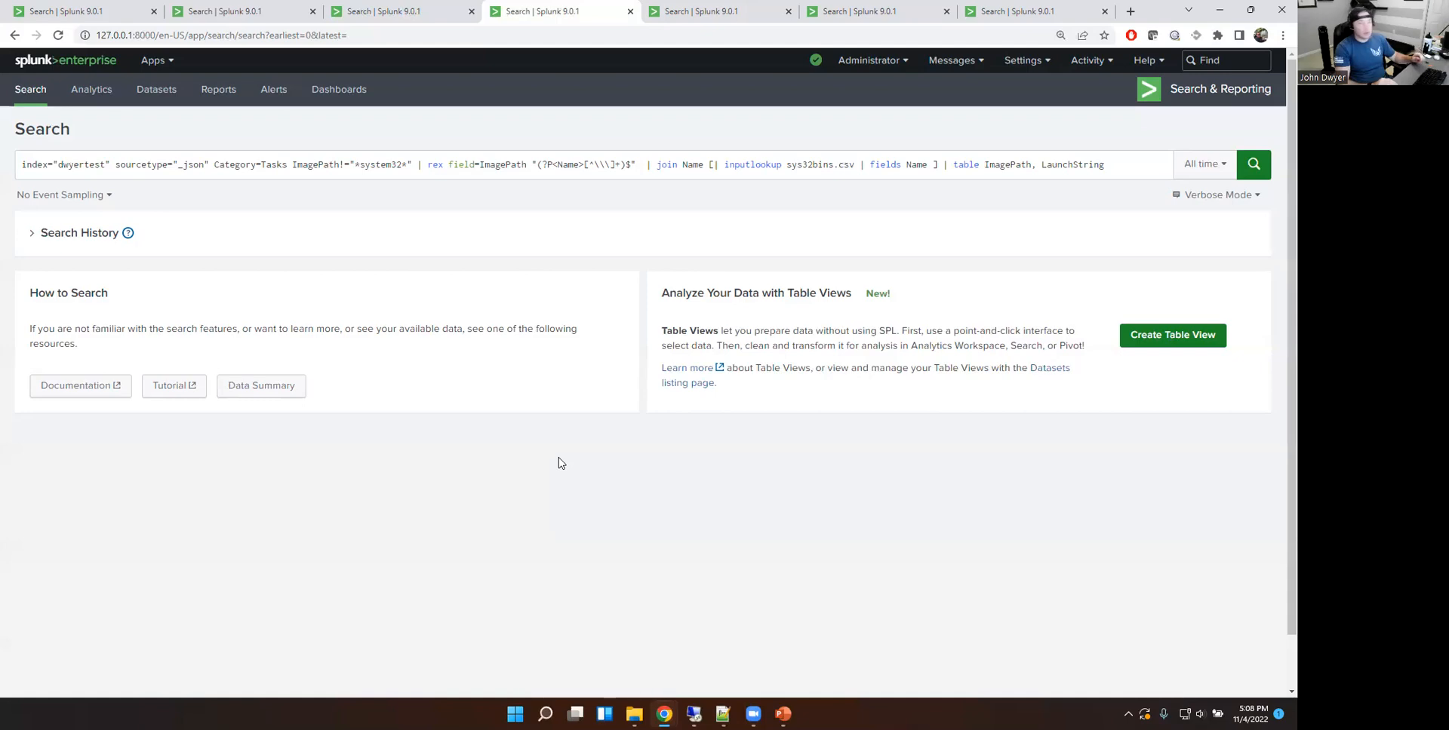
Run the prepared search joining non-system32 task image paths with sys32bins.csv and highlight the cmstp.exe image path.
click(1253, 164)
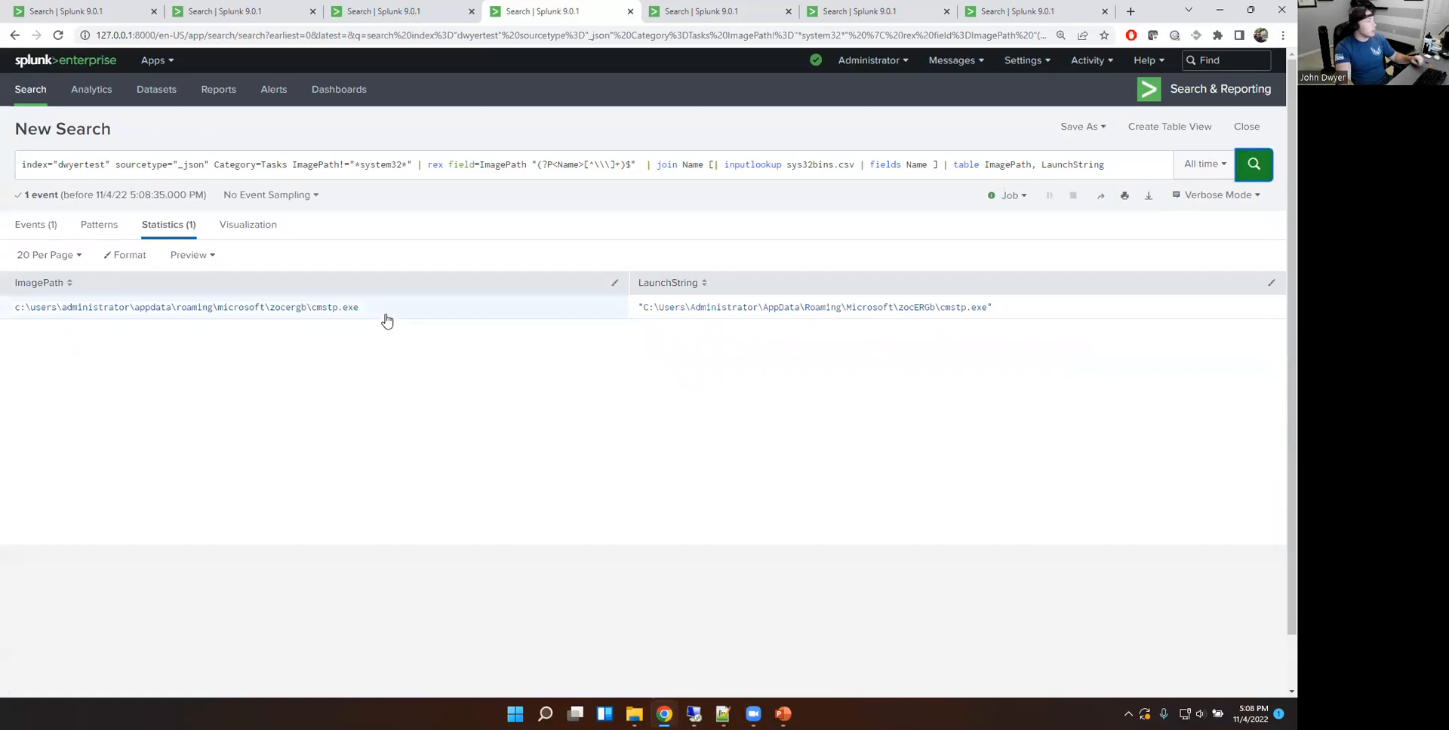
drag(366, 309, 17, 314)
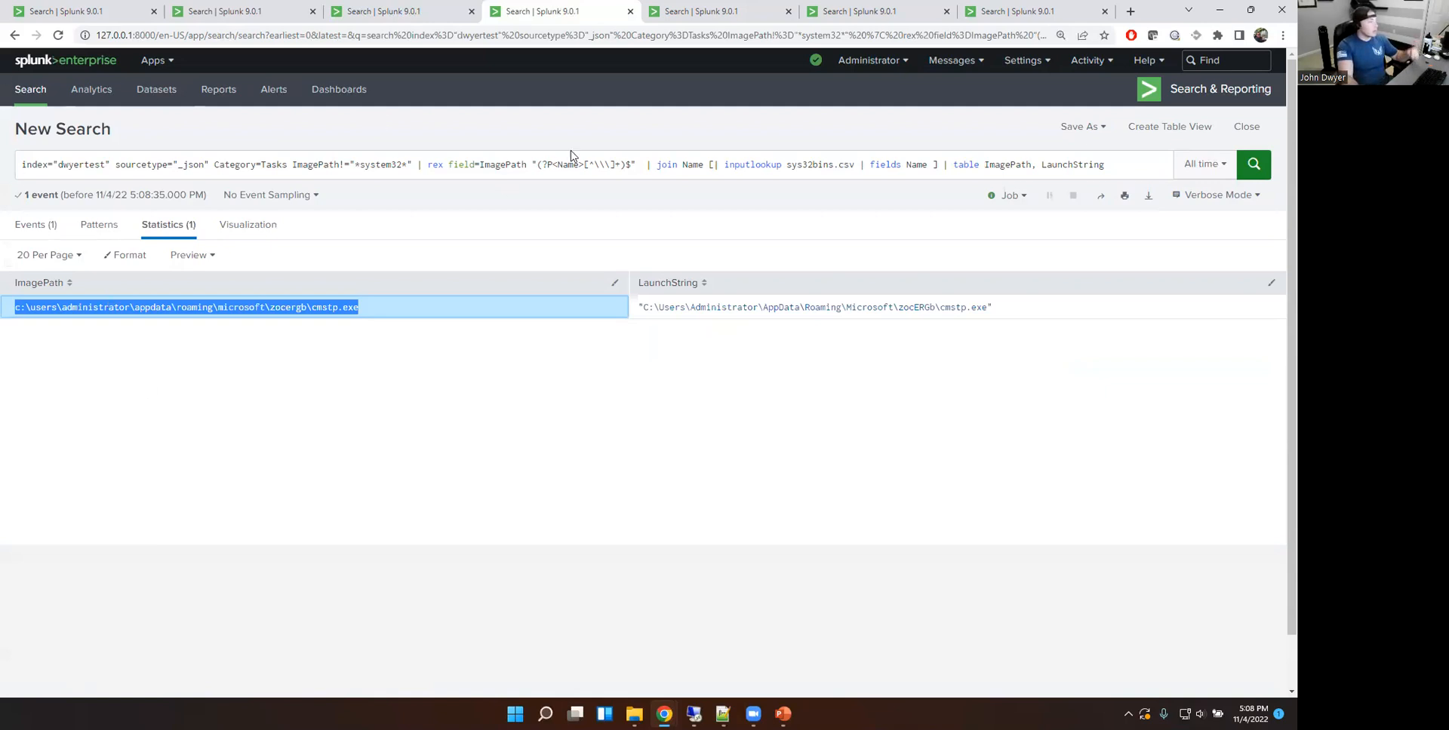
click(715, 11)
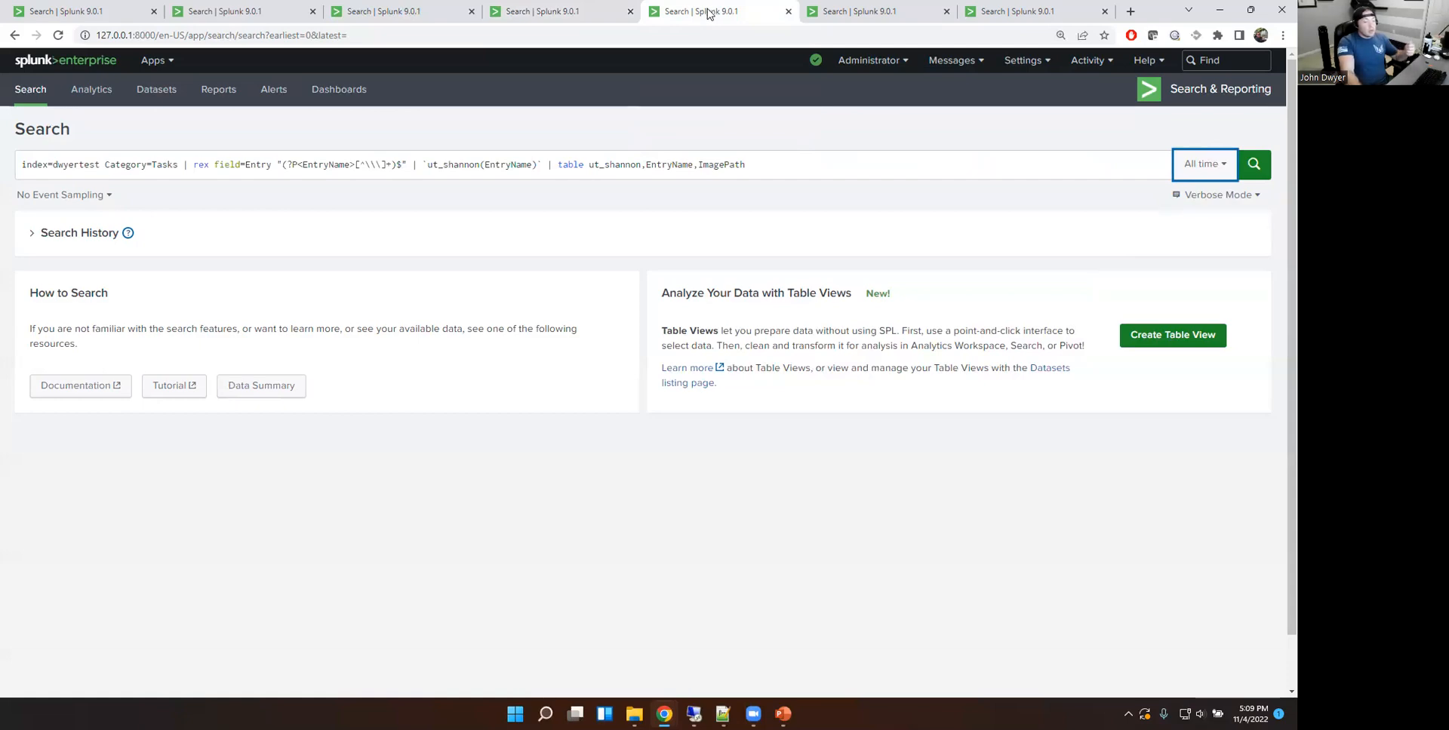
click(585, 13)
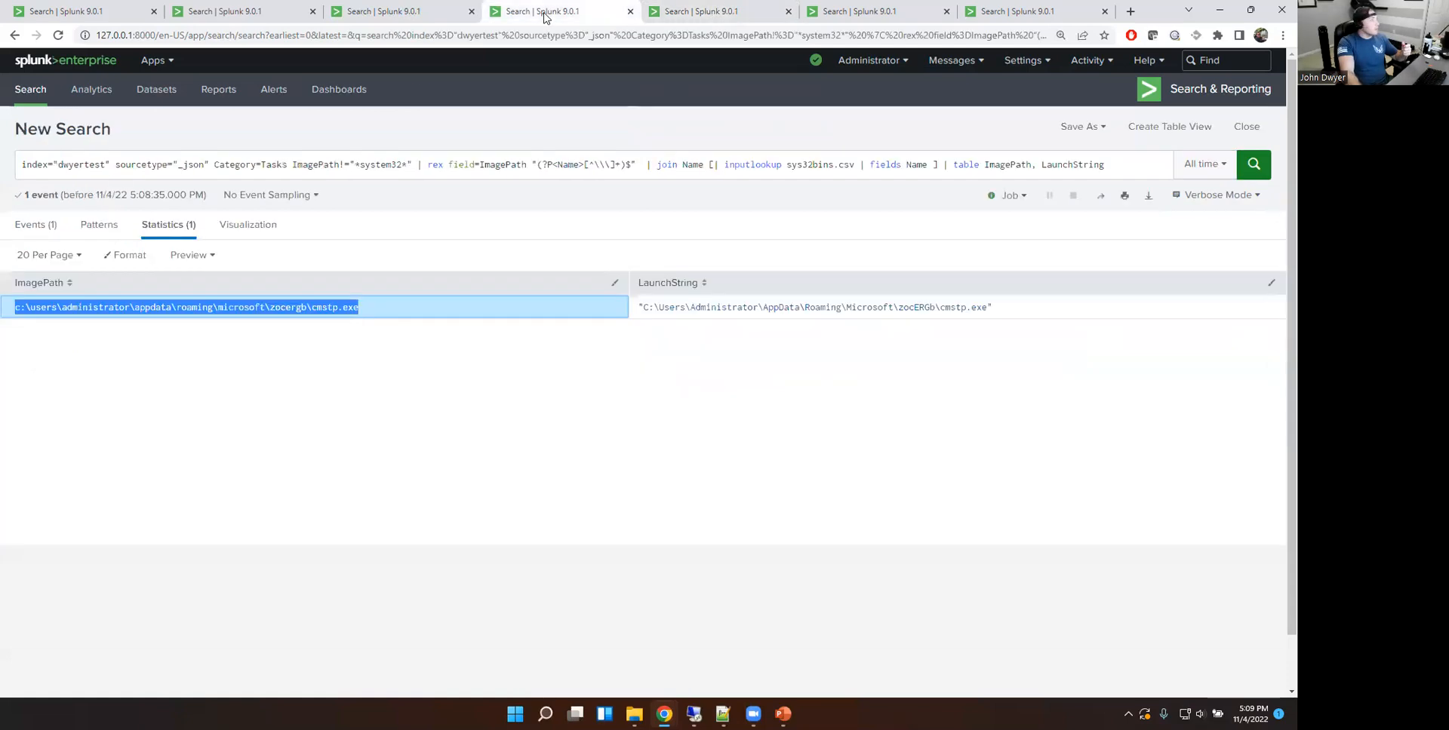
click(430, 11)
click(601, 8)
click(721, 11)
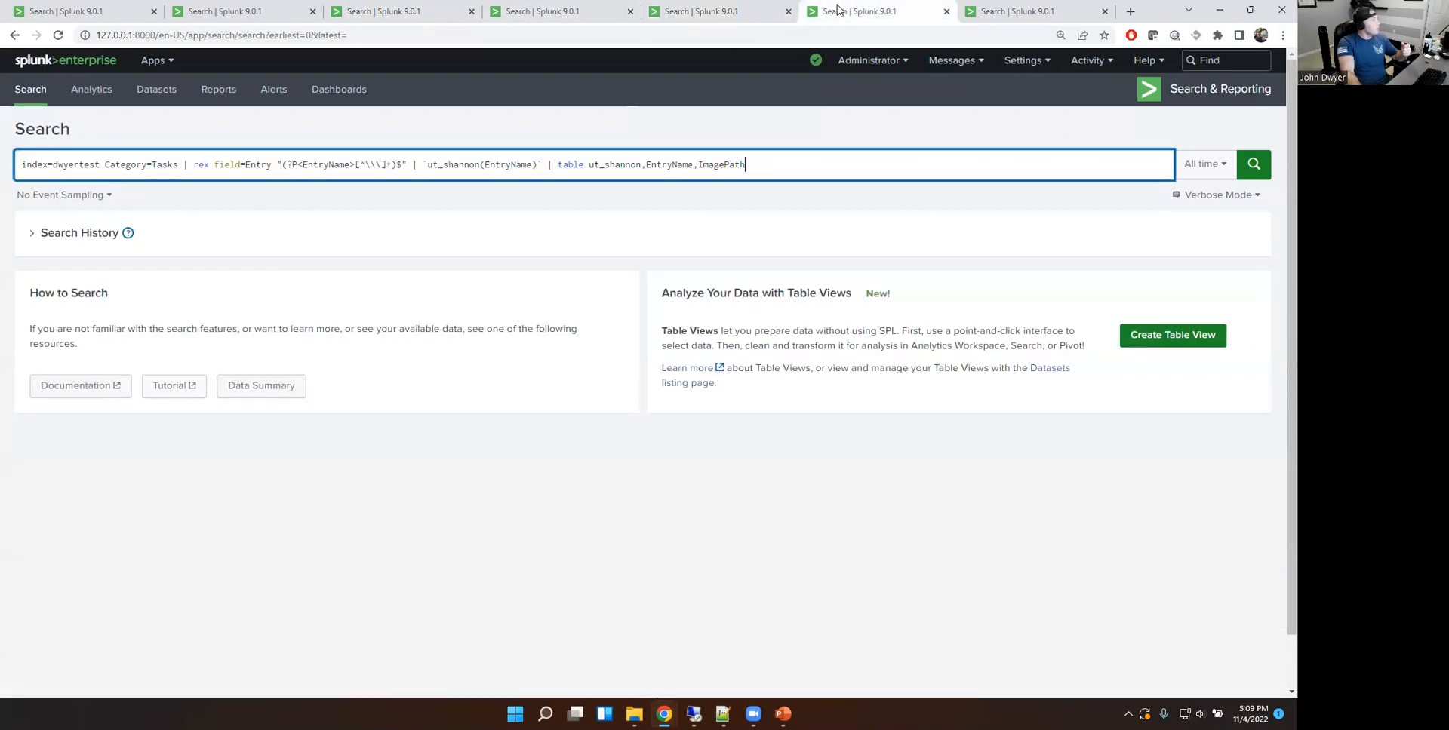
click(824, 11)
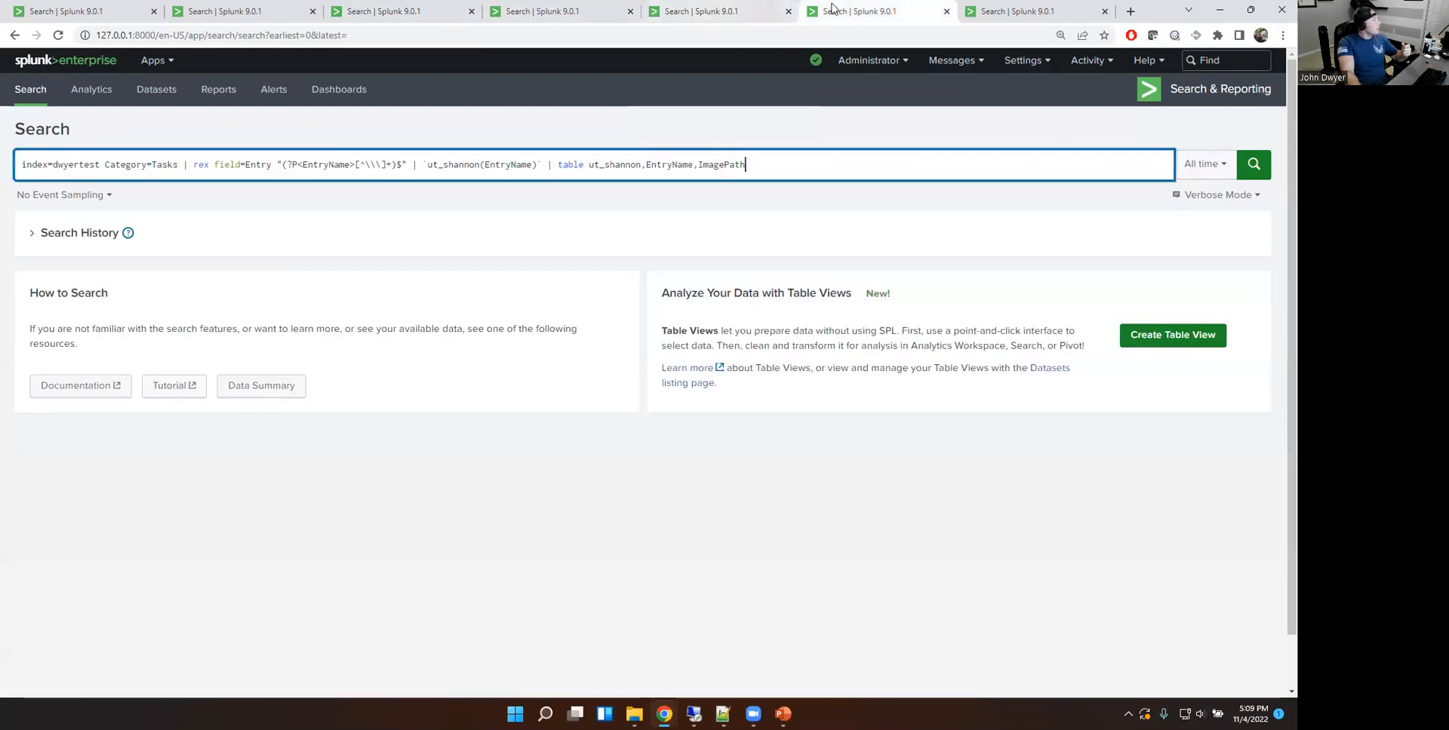
Load the Tasks query that counts image paths with file names shorter than 7 characters from the search history, then collapse the history.
click(65, 235)
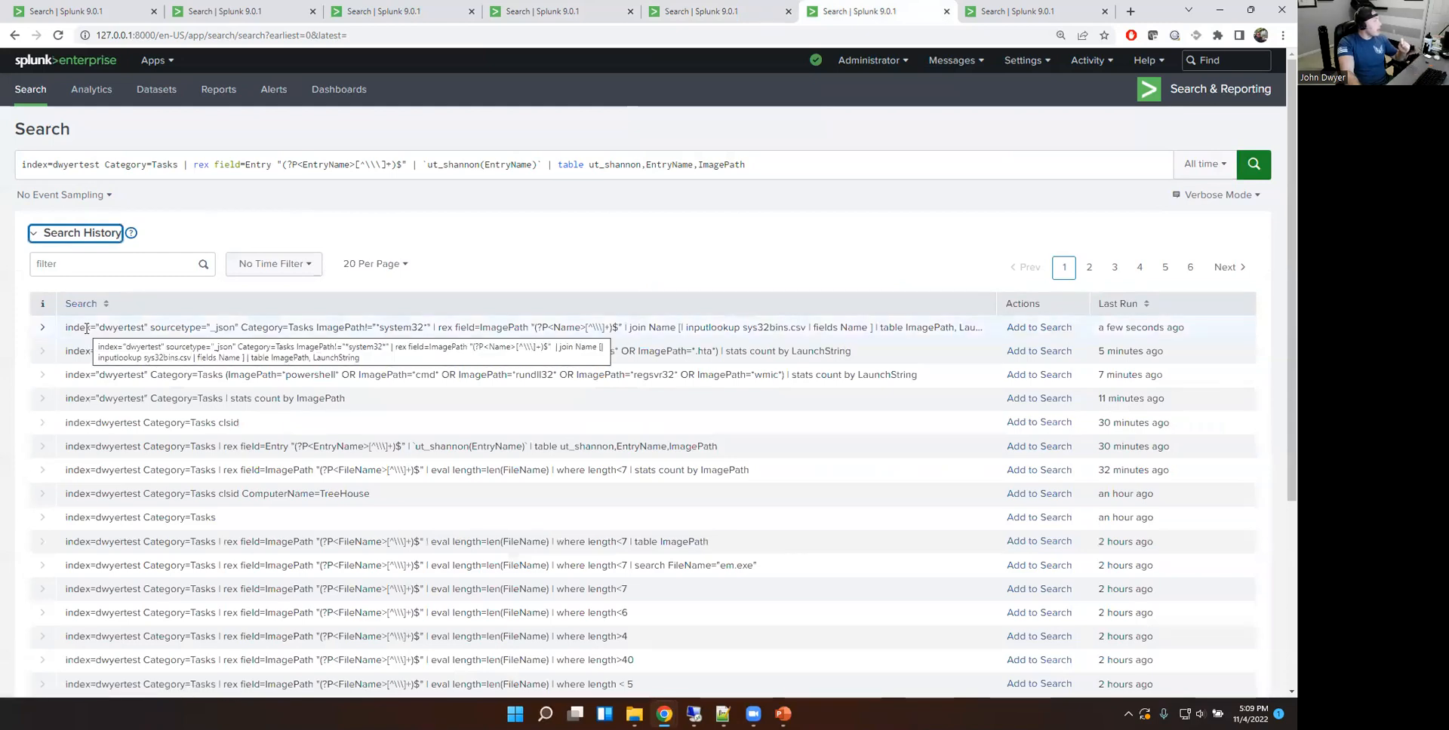
click(1038, 470)
click(1054, 196)
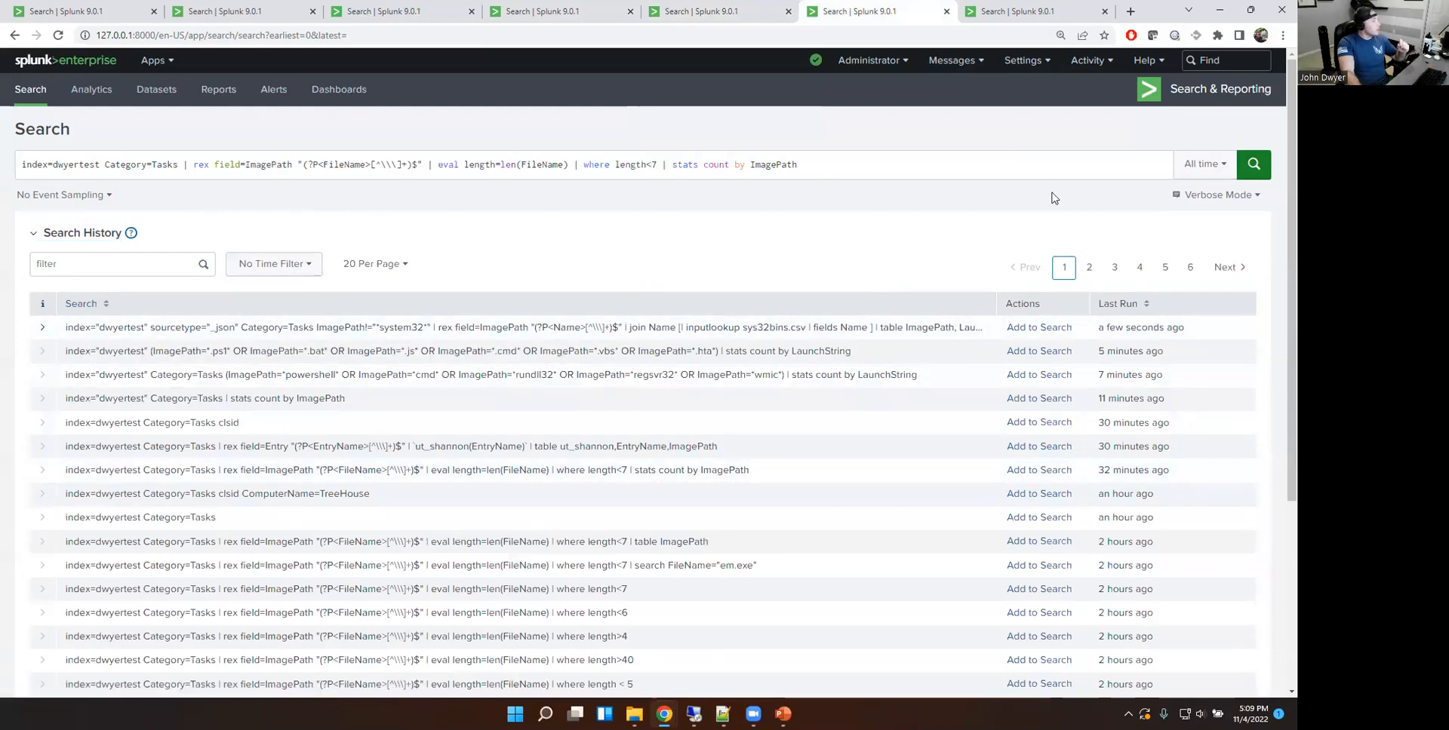
click(1255, 165)
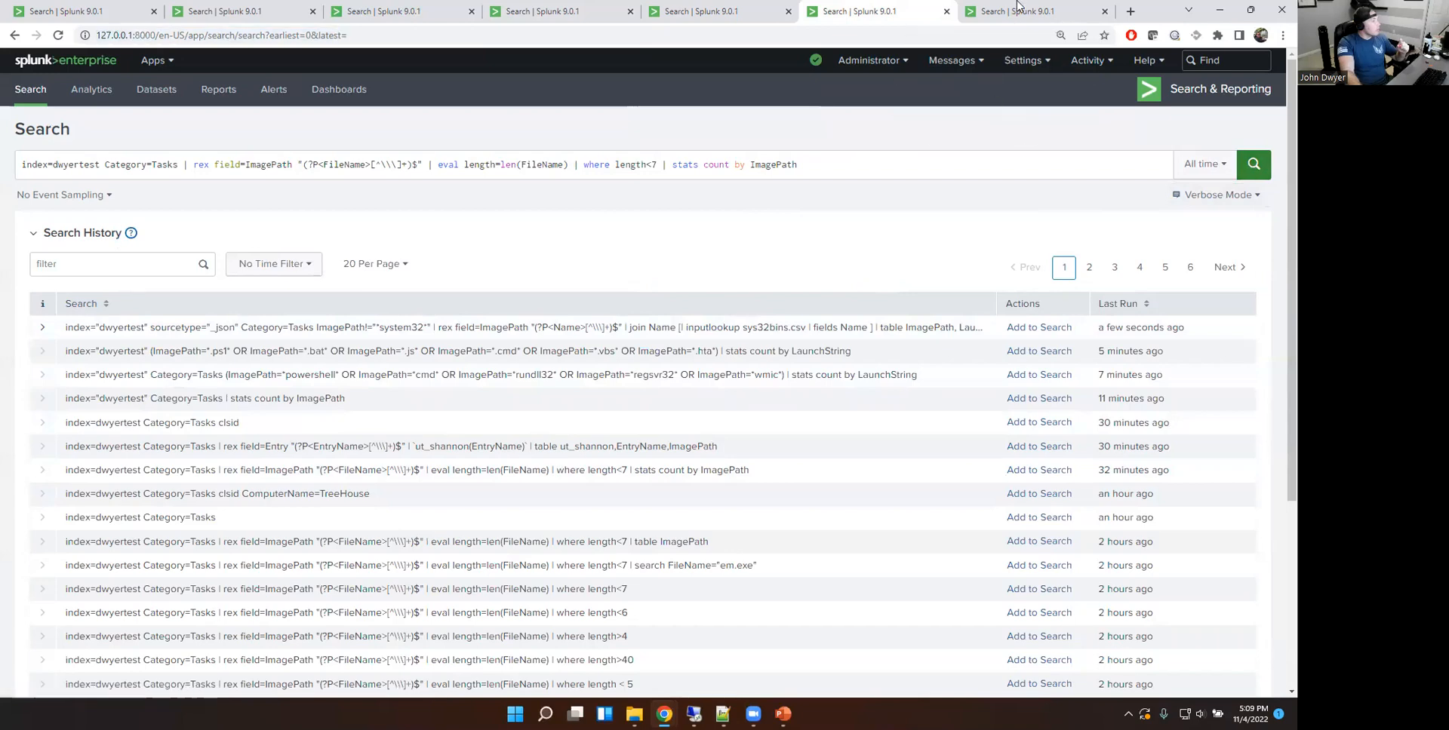
click(730, 9)
click(853, 11)
click(796, 11)
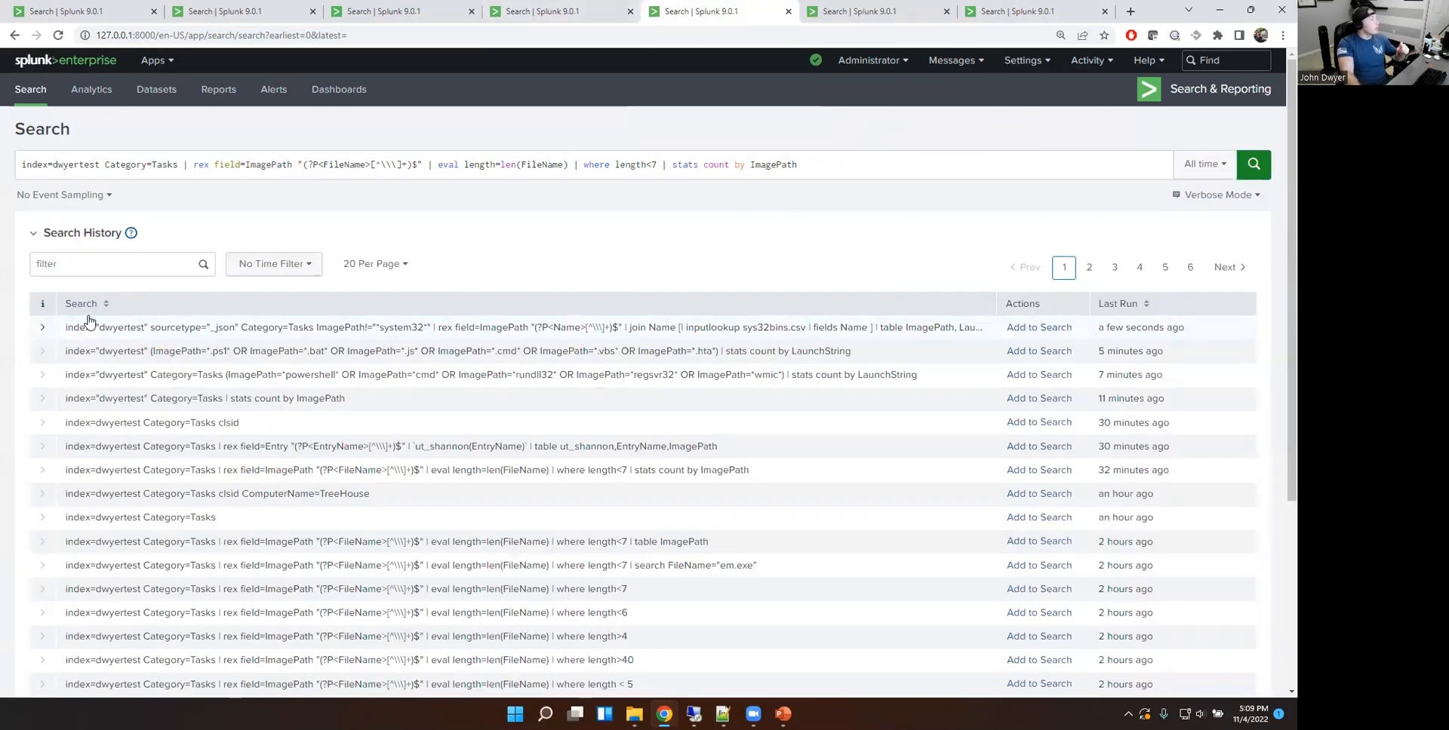
click(47, 234)
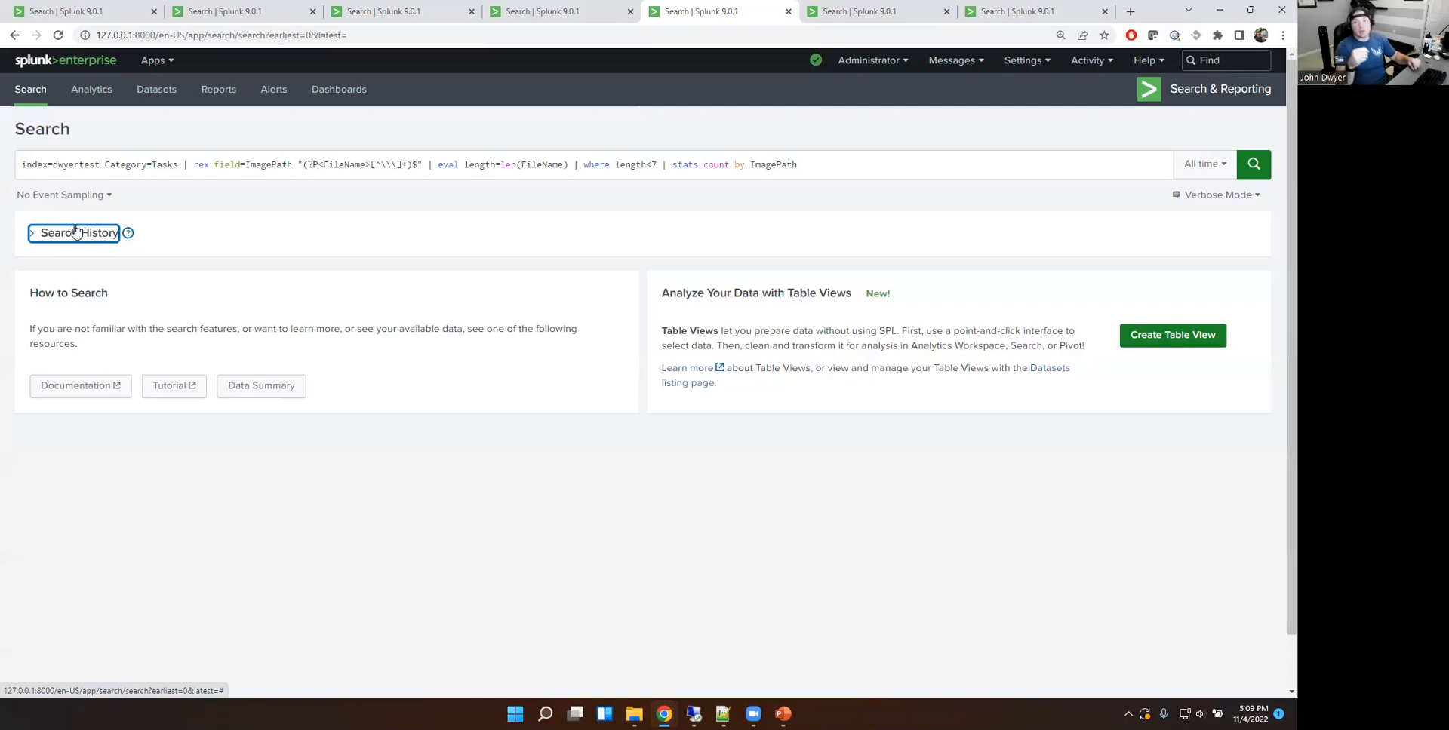
Run the short file name search and highlight the em.exe image path in the results.
click(1252, 164)
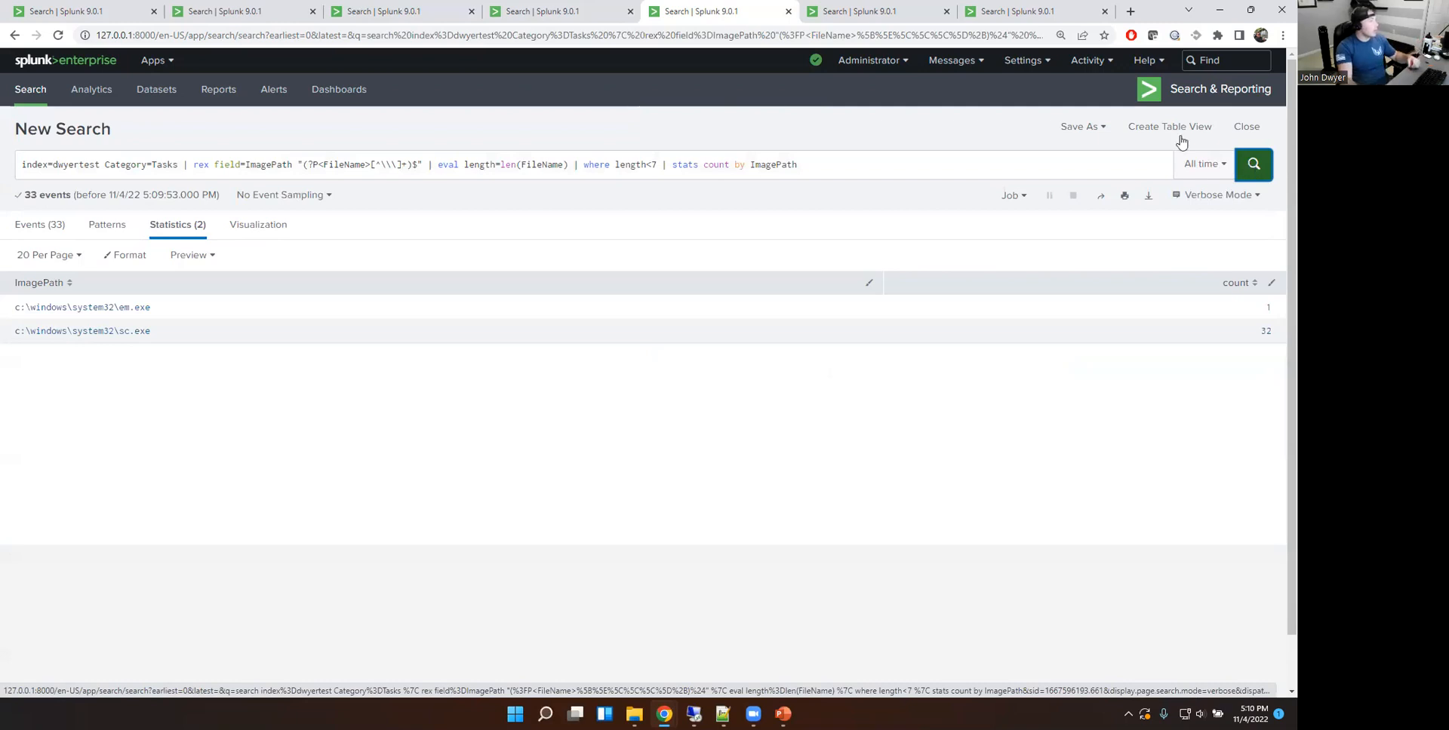
drag(151, 311, 6, 323)
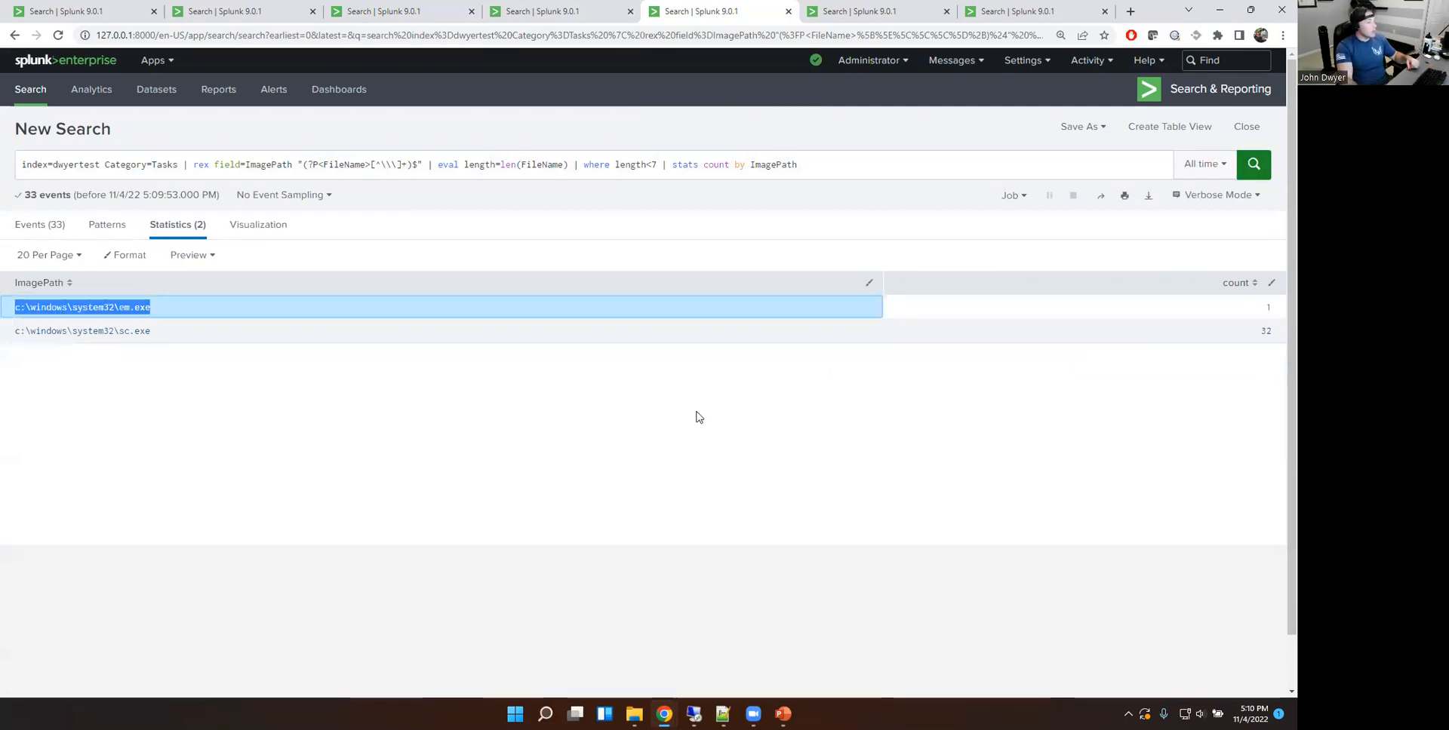
click(255, 429)
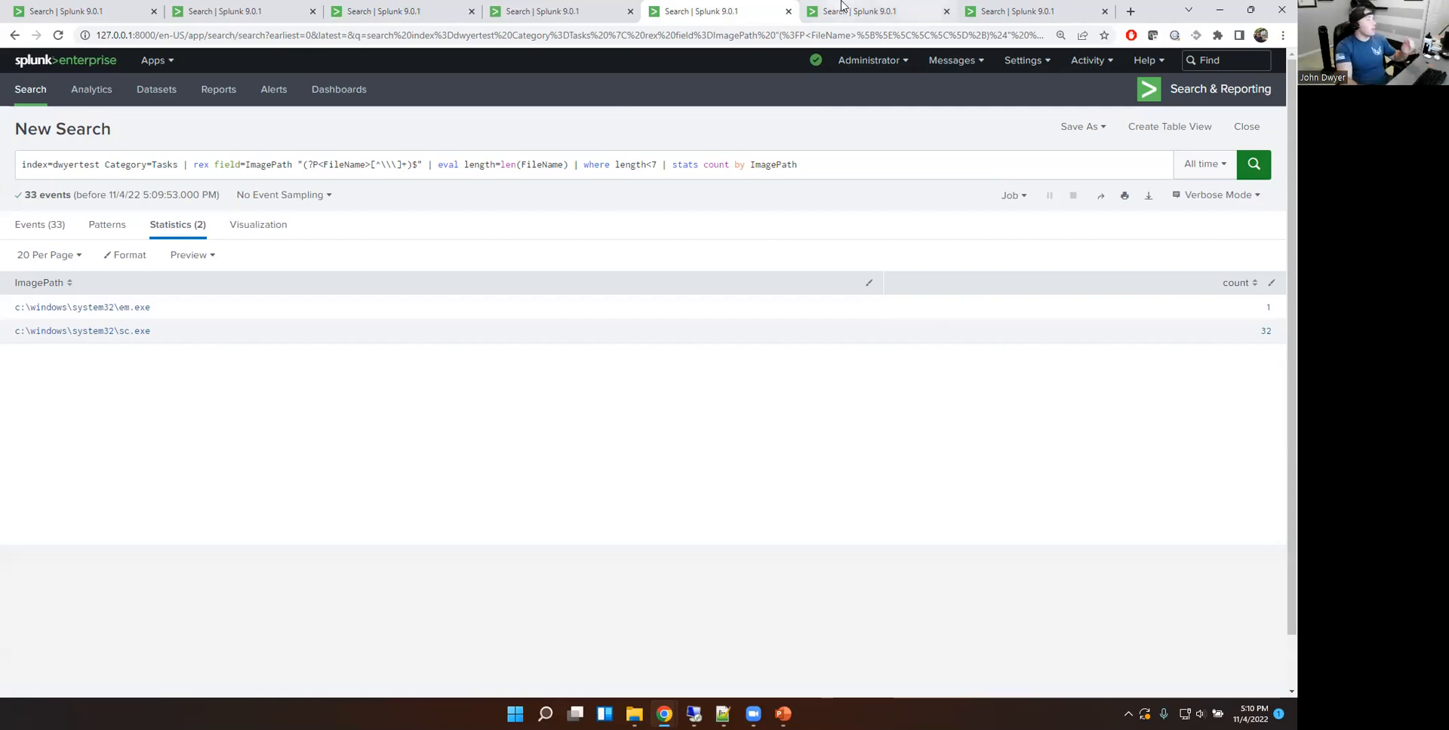
Run the prepared ut_shannon search on task entry names and sort the results by ascending ut_shannon.
click(841, 9)
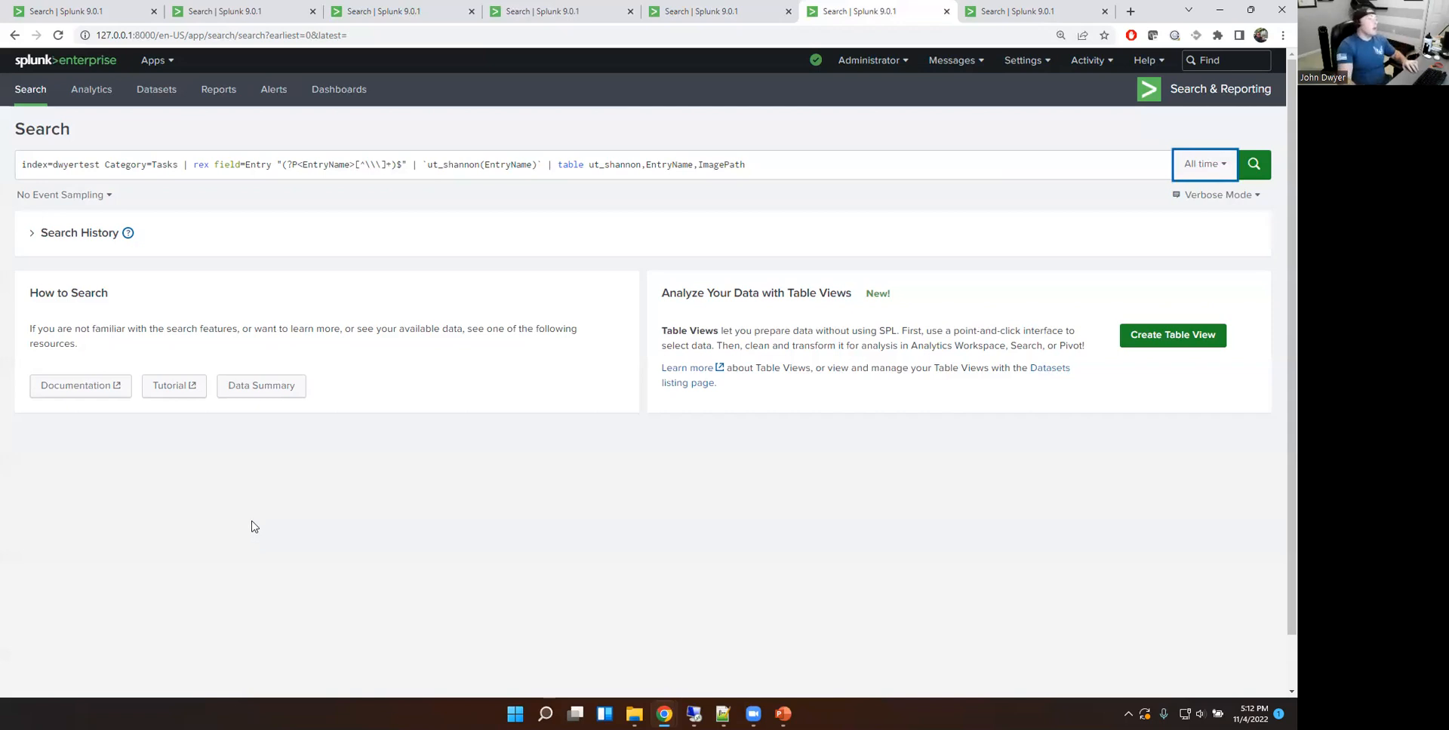
click(1250, 169)
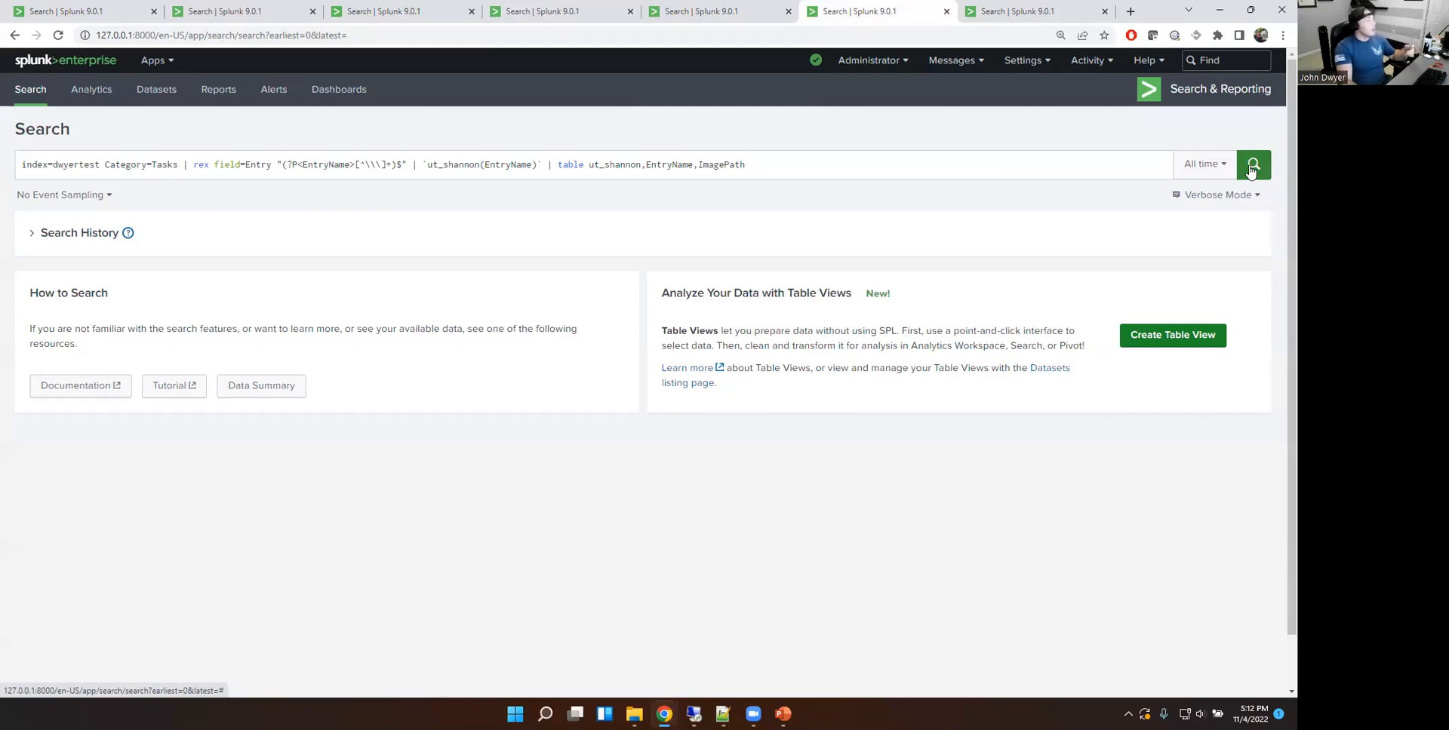
click(1251, 168)
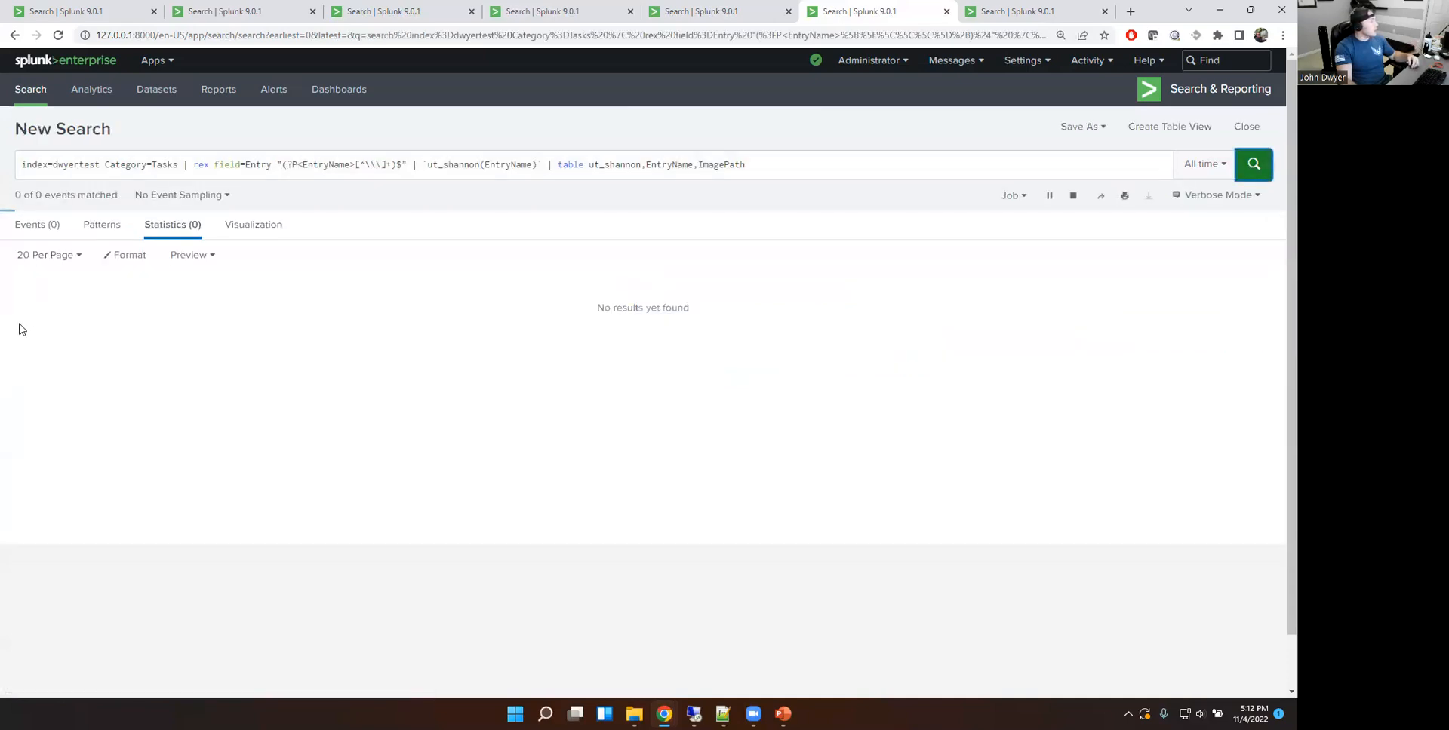
click(168, 285)
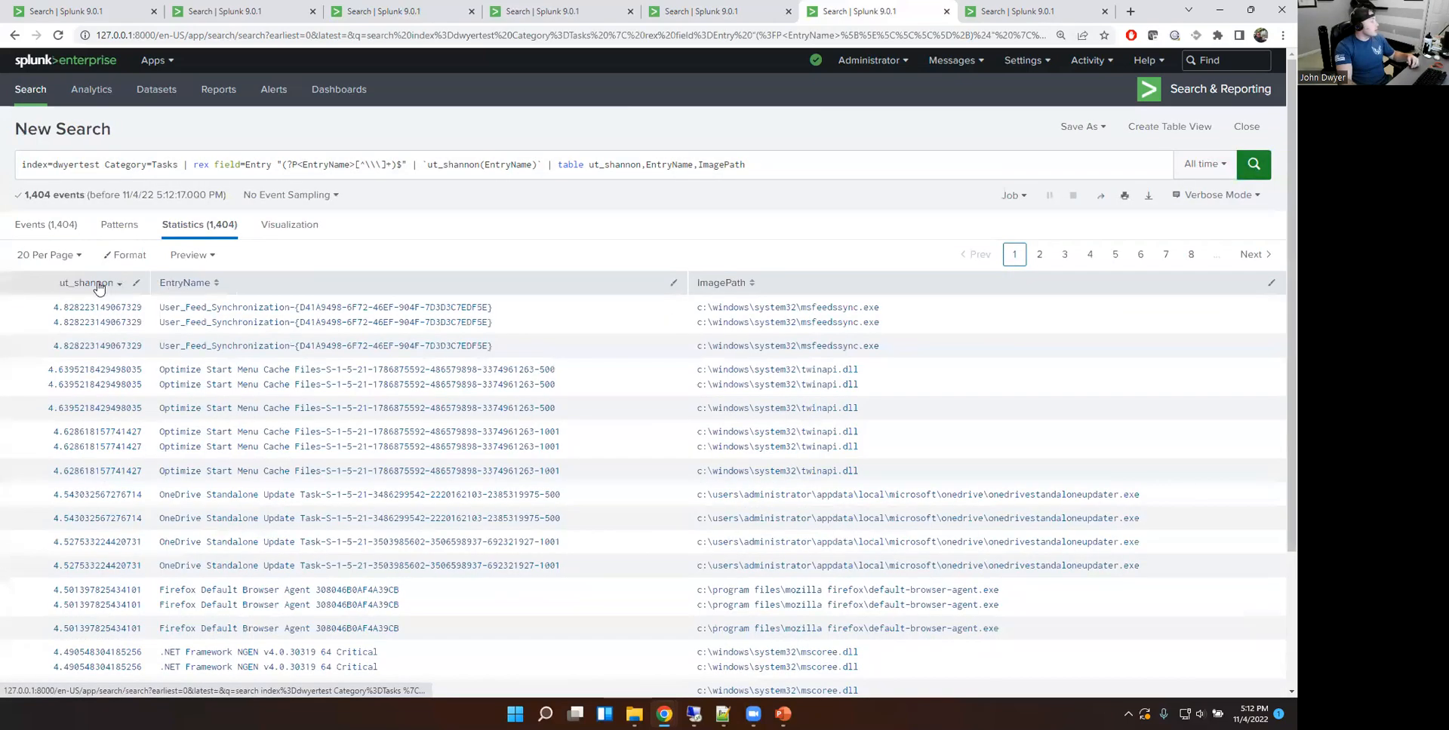
Examine the lowest-entropy task names, such as x, SR, EM and yeet, and highlight the yeet.exe image path of task x.
drag(370, 349, 358, 311)
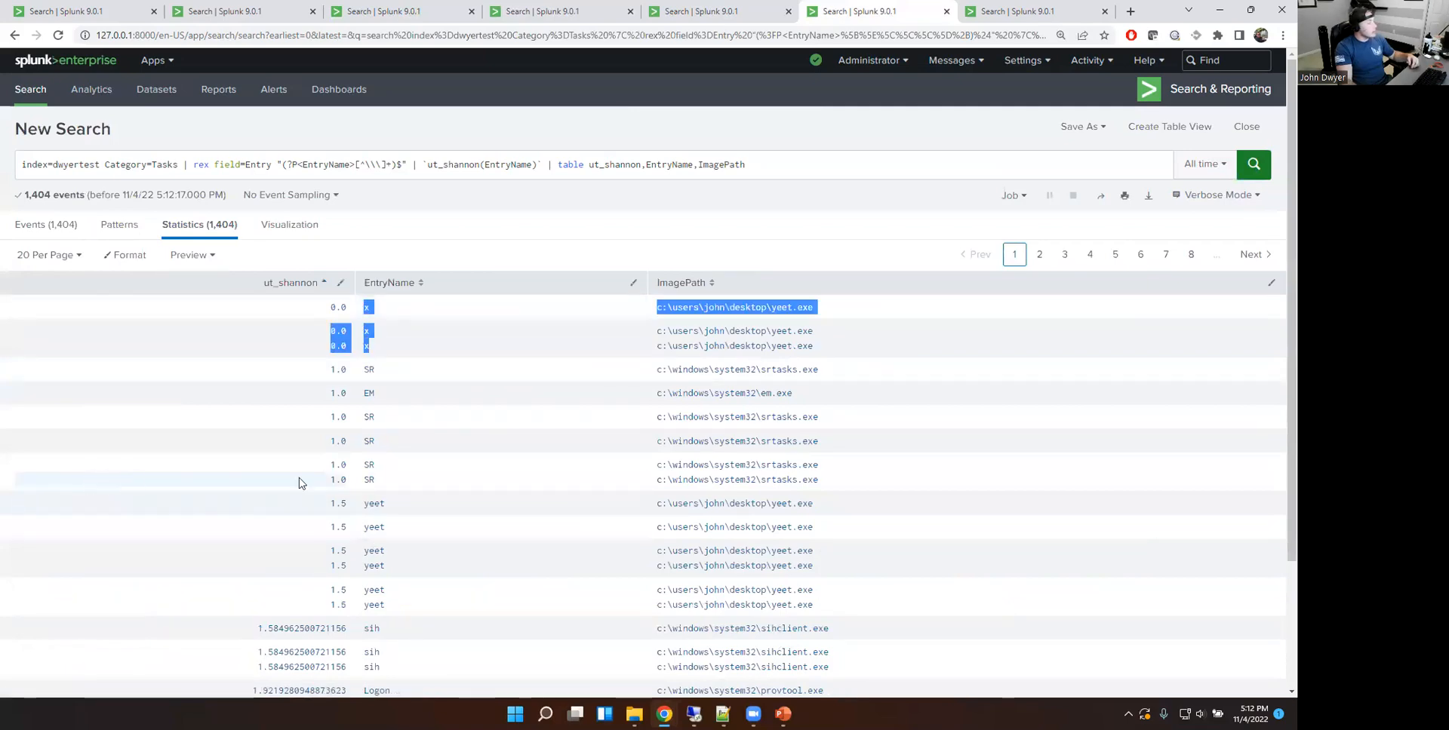
scroll(201, 600, down, 3)
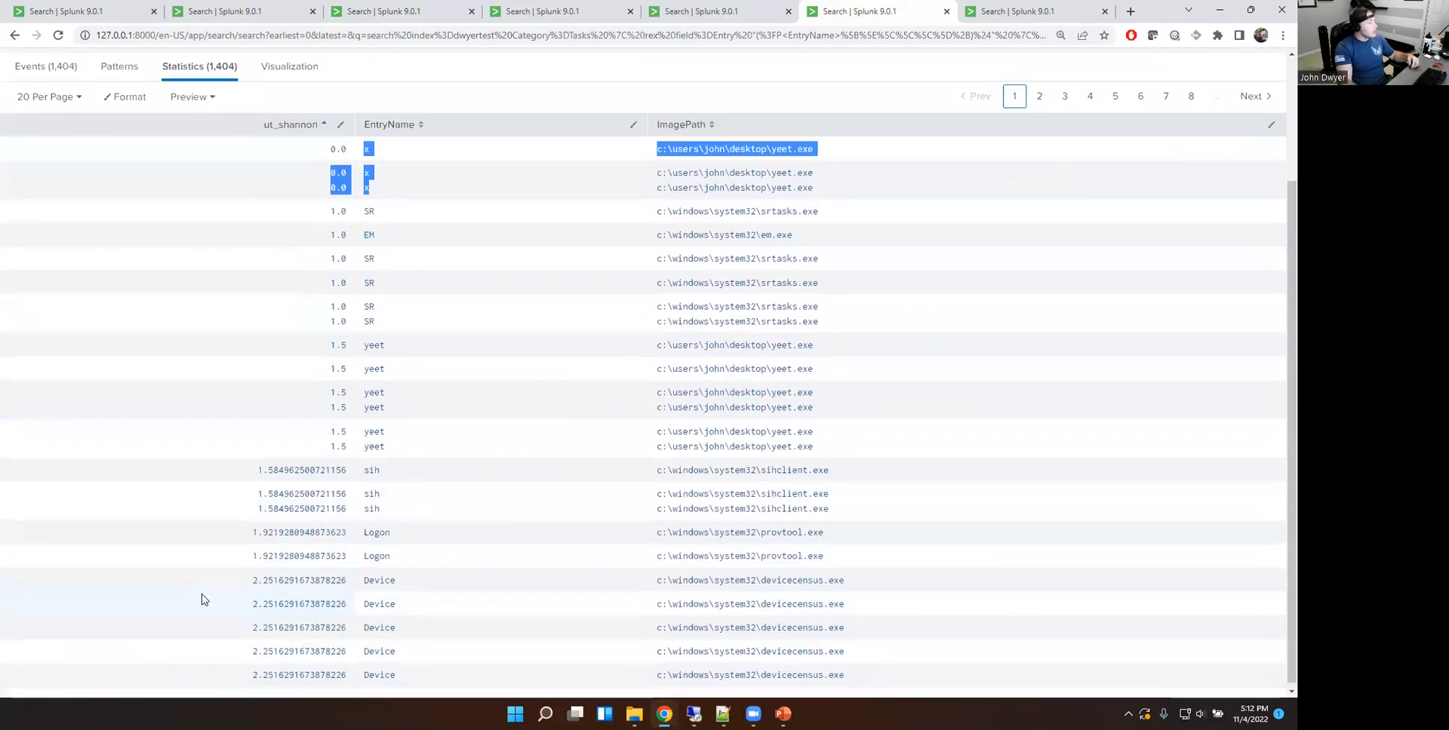
scroll(204, 589, up, 3)
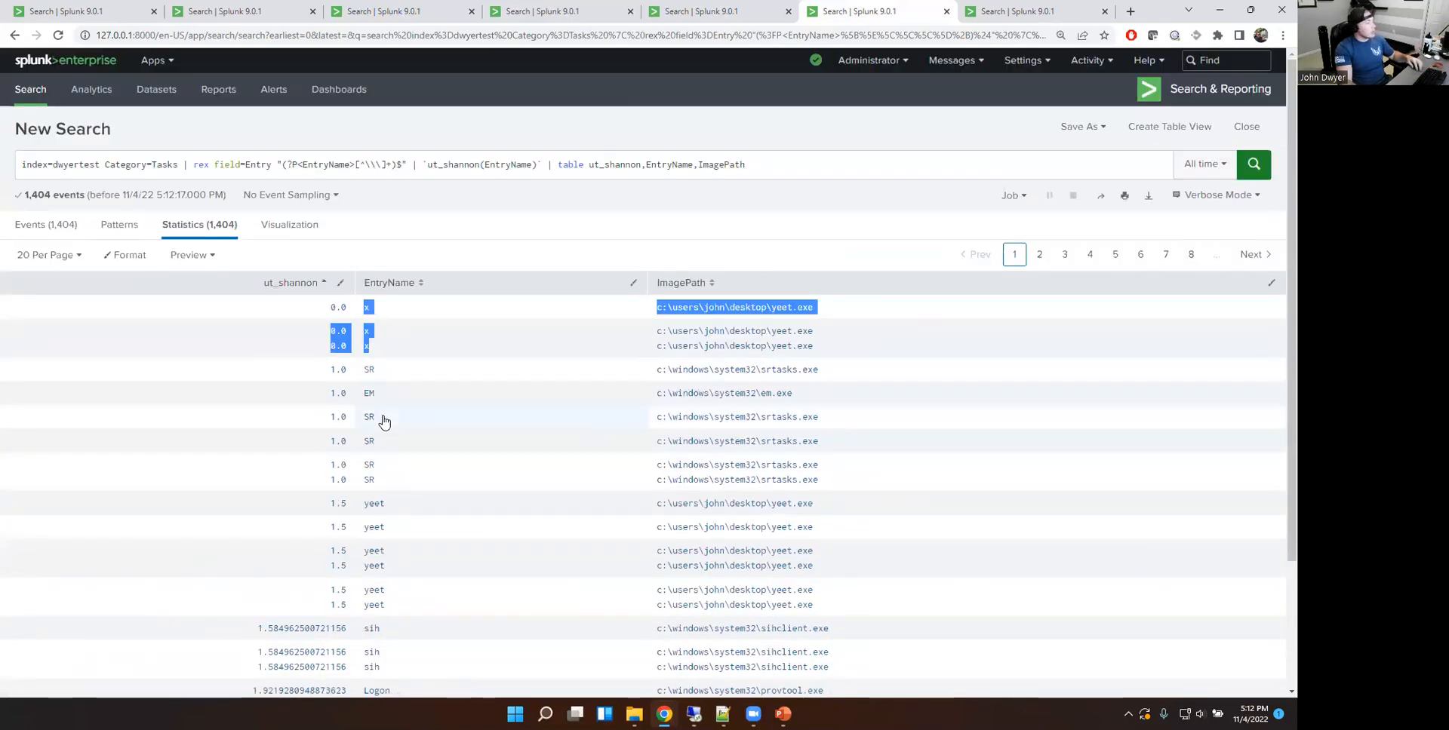
click(400, 350)
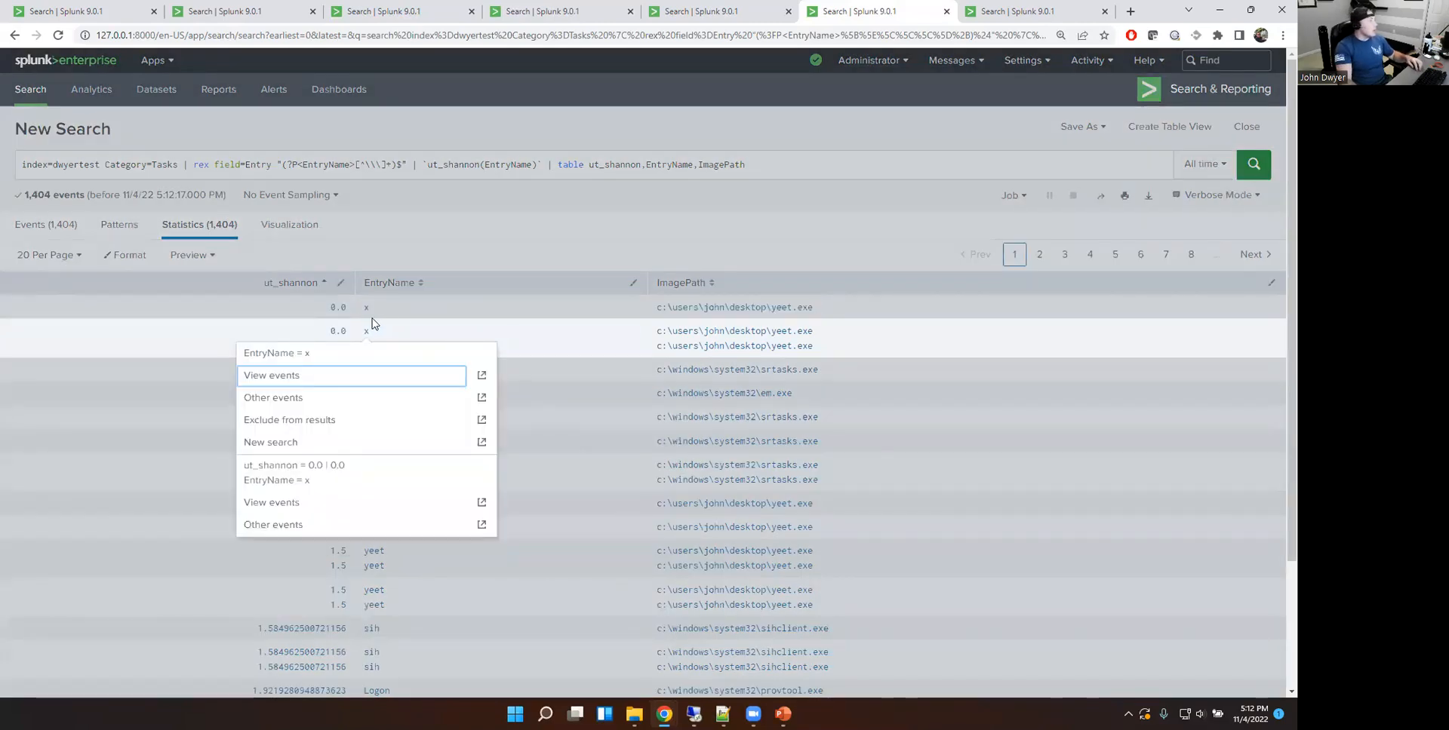
click(799, 315)
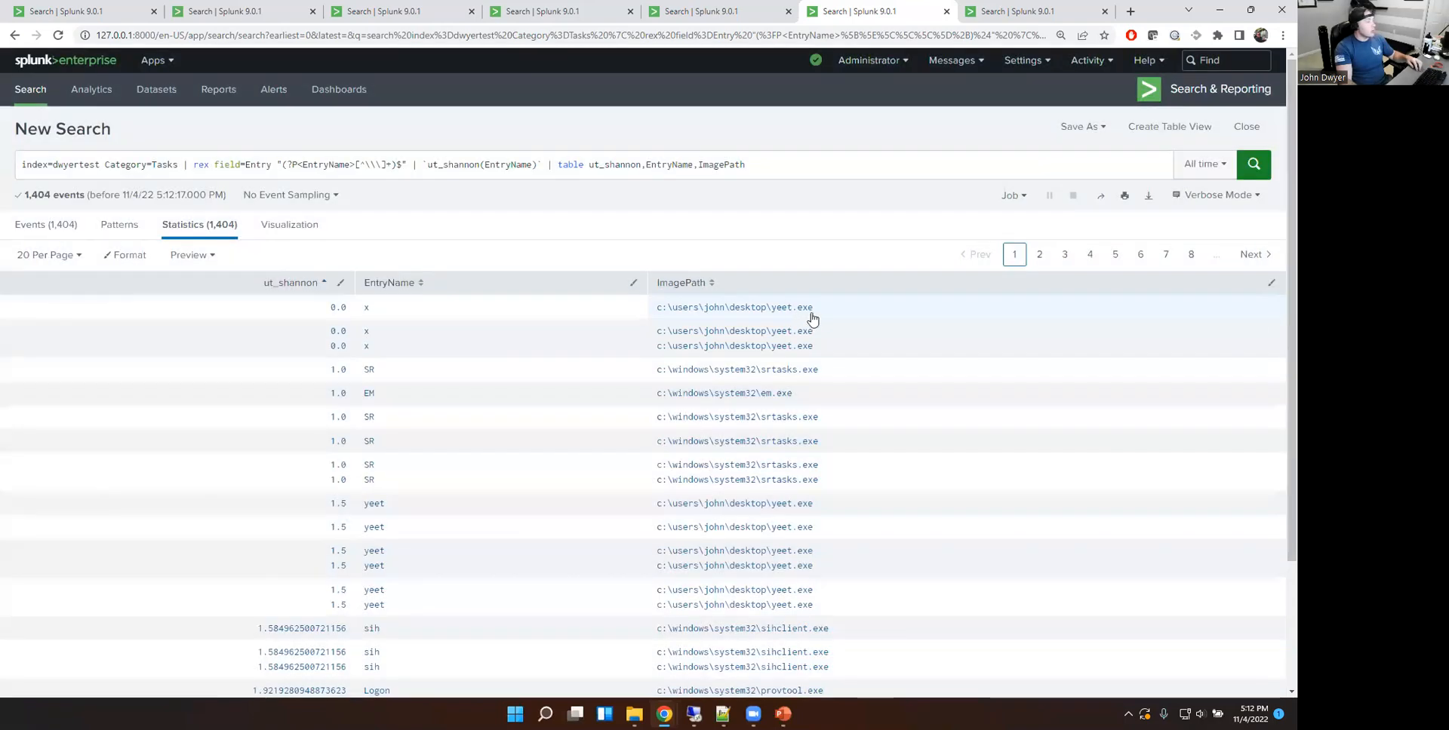
drag(813, 309, 671, 317)
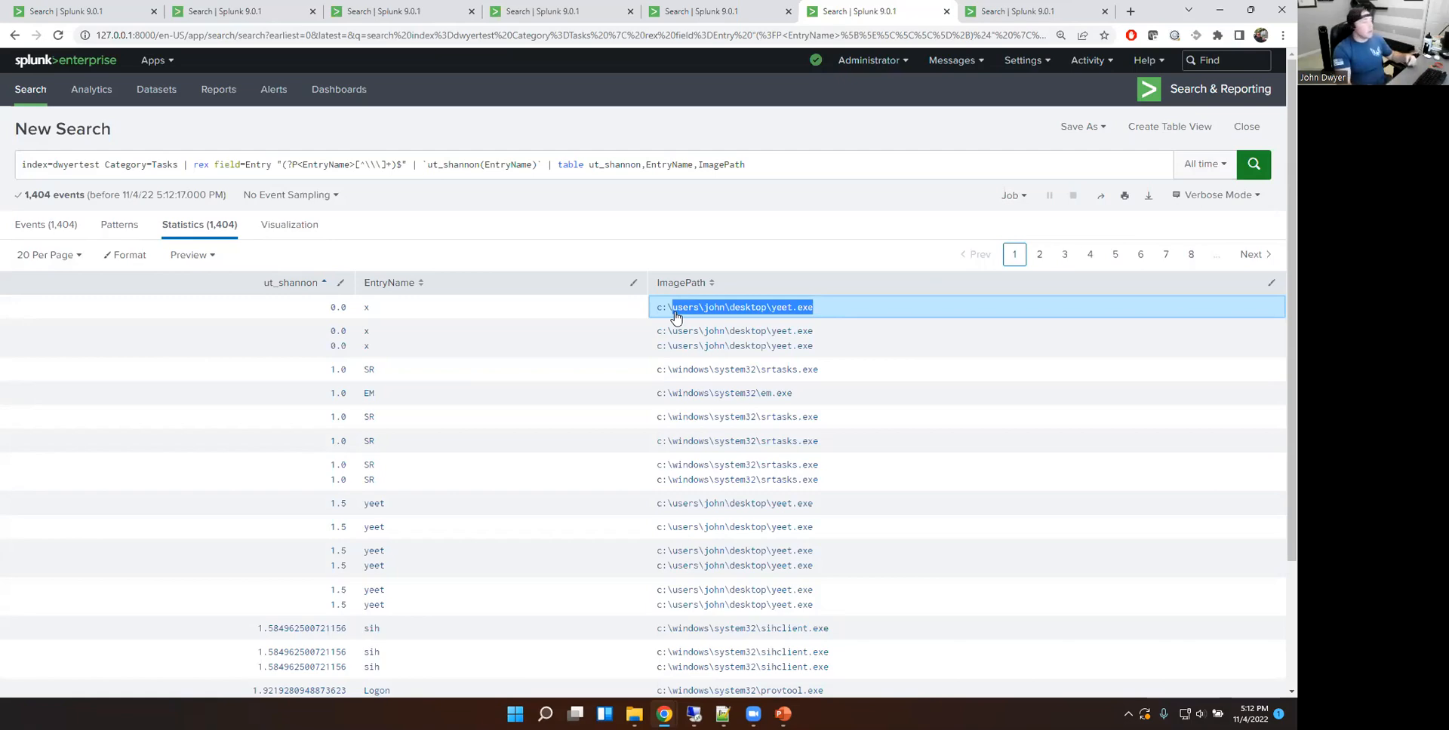
Run the prepared search for Tasks events in the dwyertest index containing clsid.
click(1014, 13)
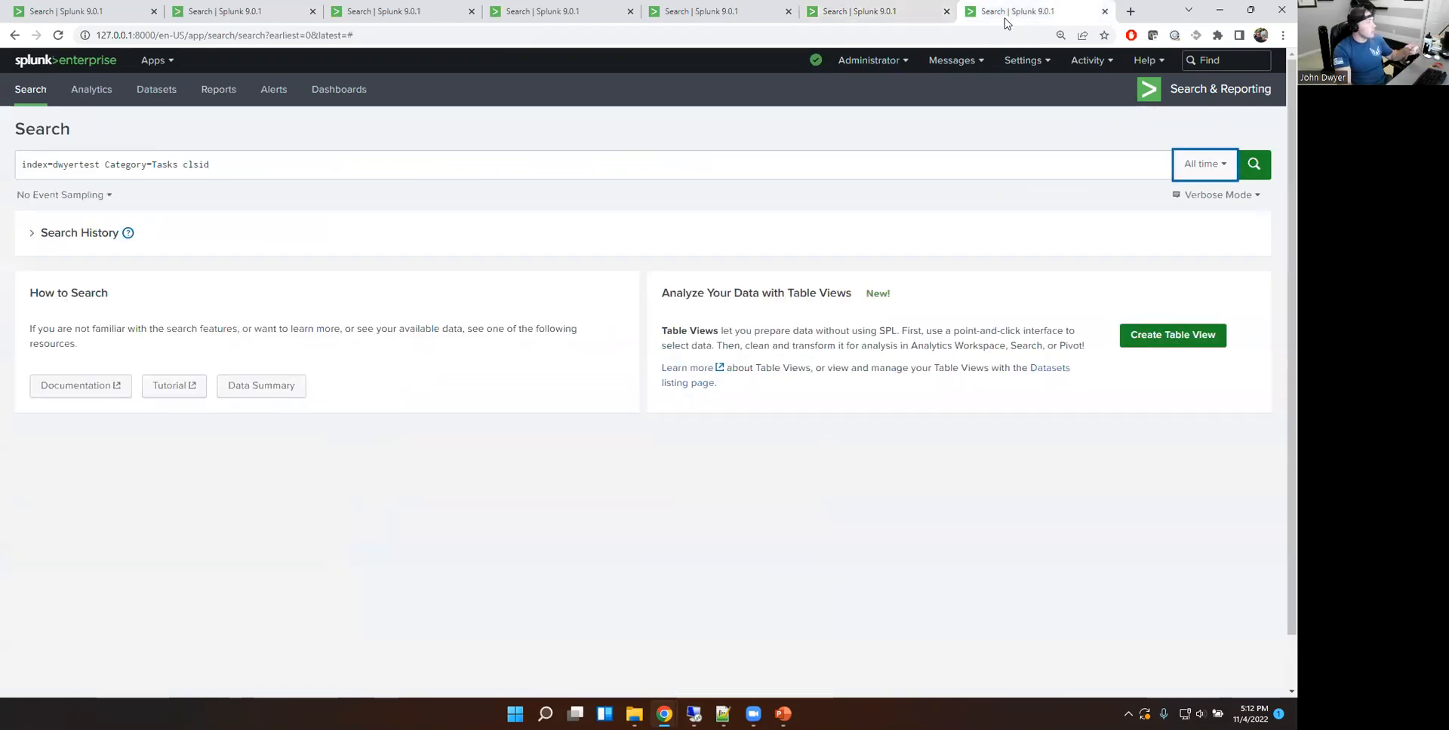
click(1252, 168)
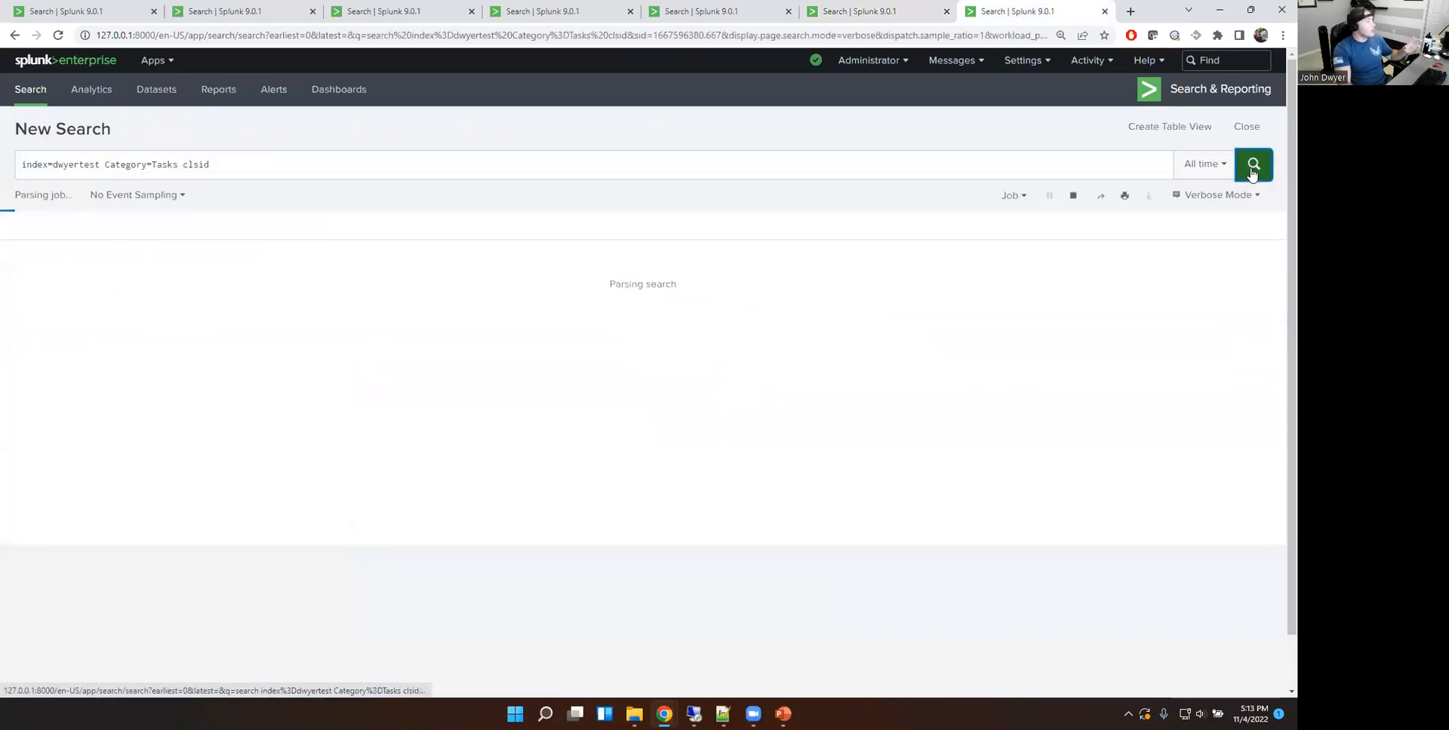
scroll(480, 491, down, 2)
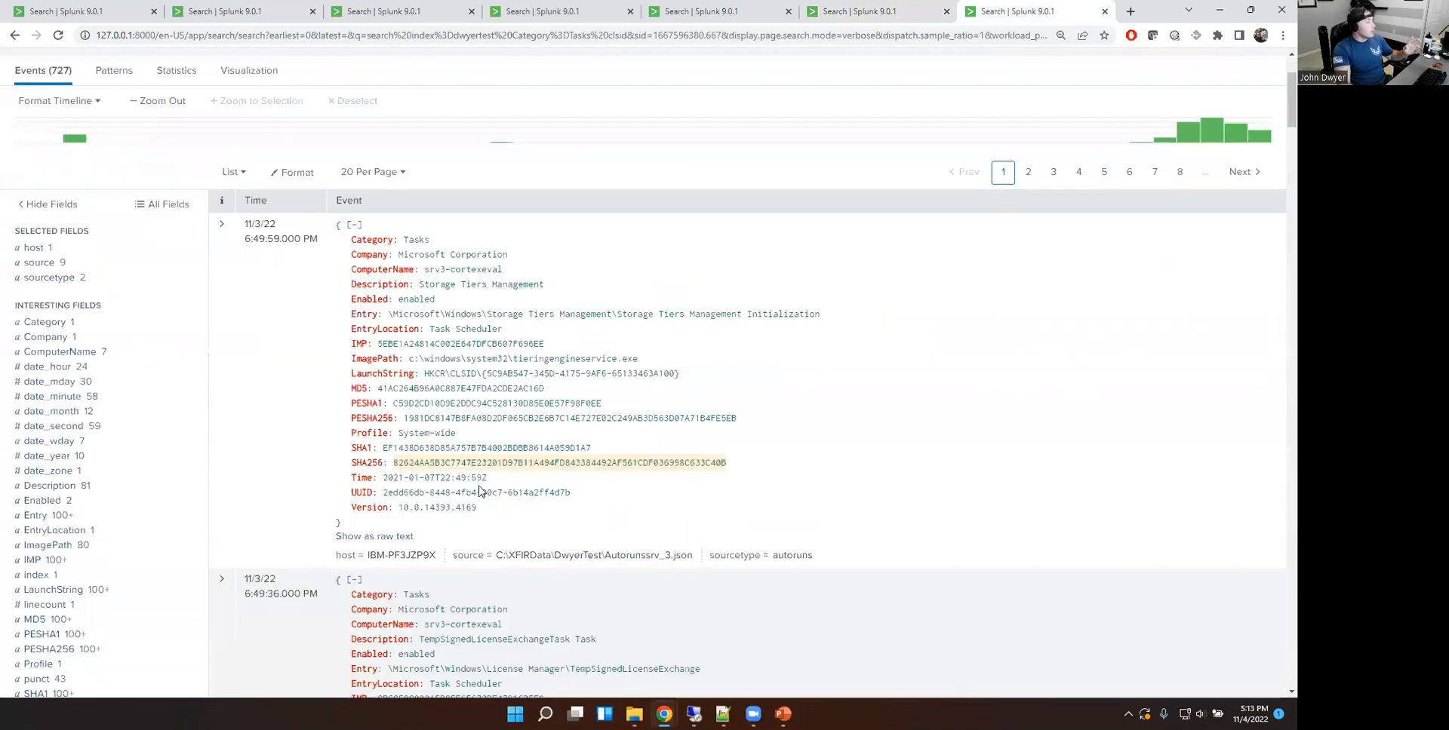
Examine the TempSignedLicenseExchange task event, highlighting its CLSID launch string and the DLL in its image path.
scroll(486, 475, down, 1)
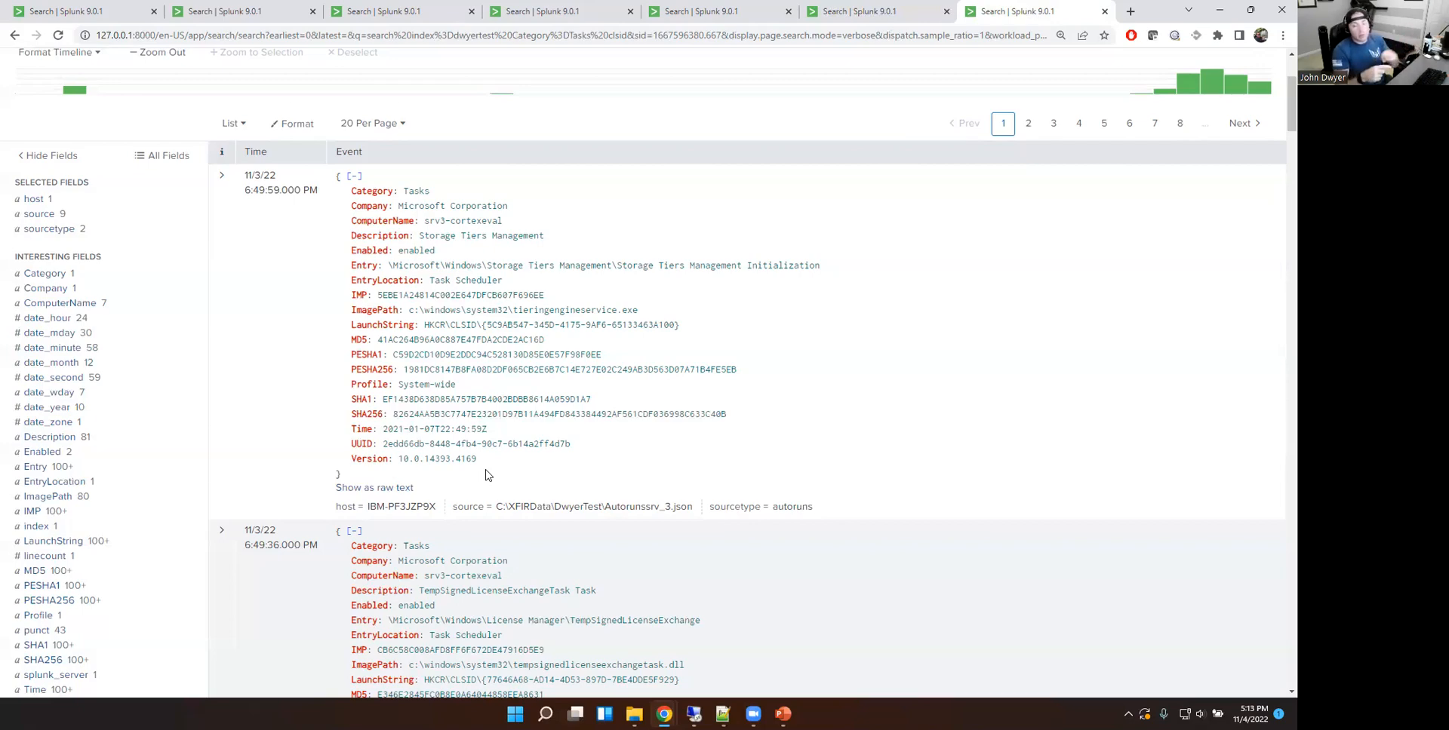
scroll(647, 463, down, 2)
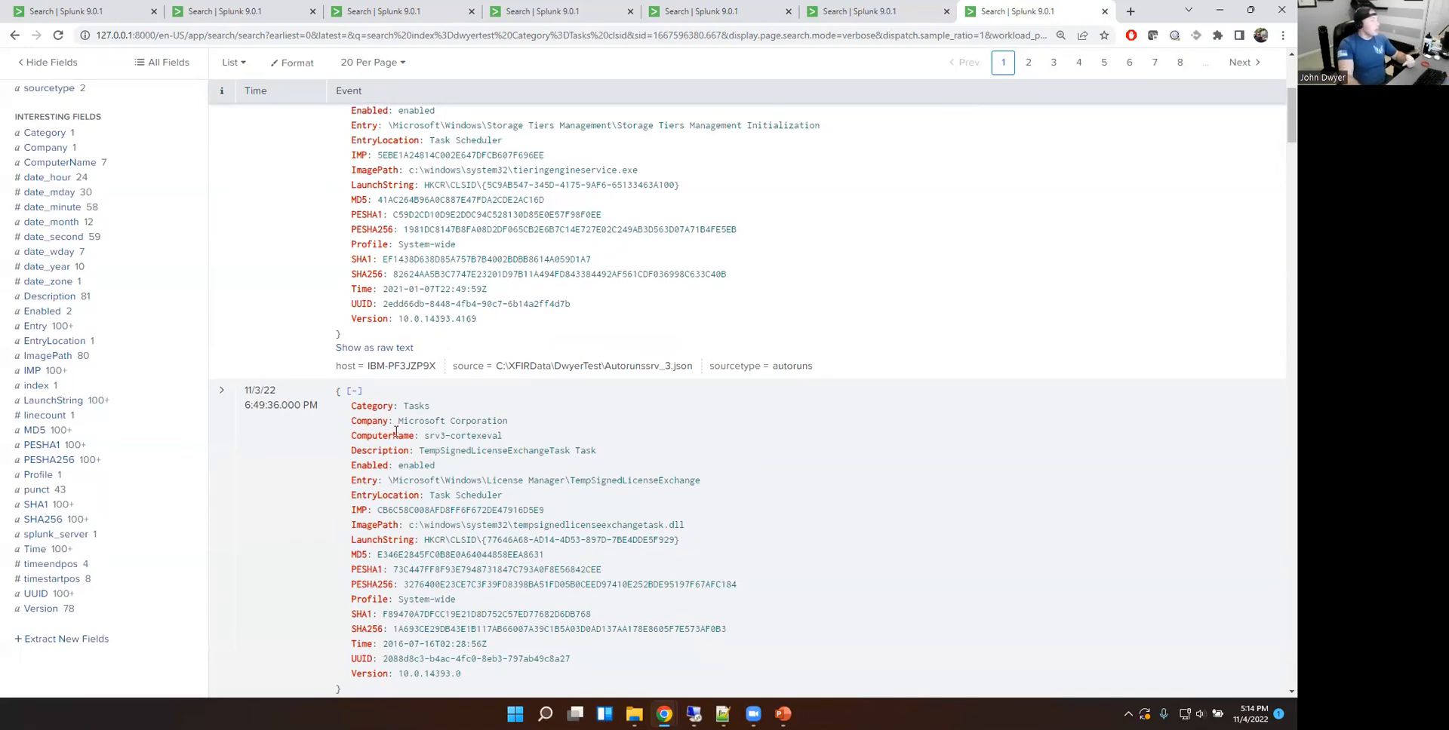
scroll(702, 405, down, 3)
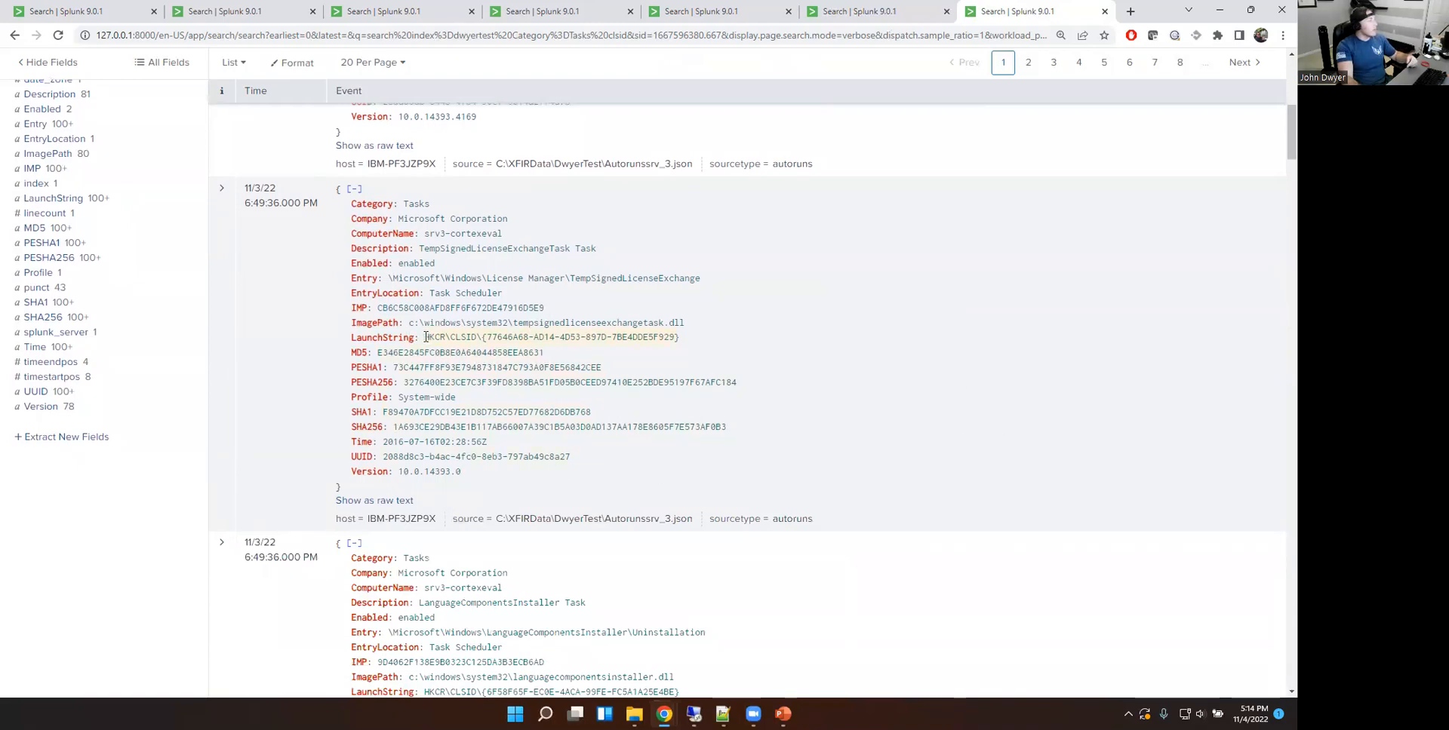
drag(424, 337, 686, 338)
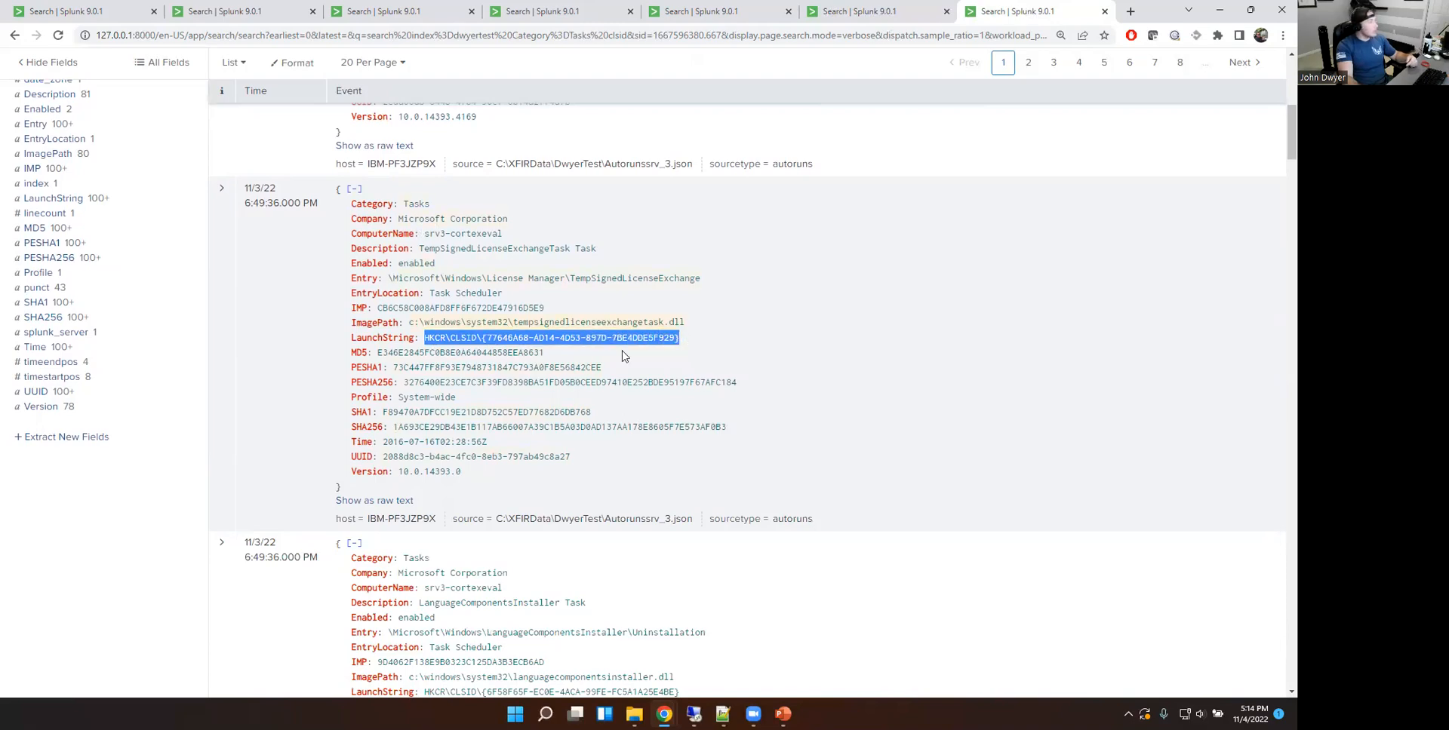
drag(482, 336, 684, 343)
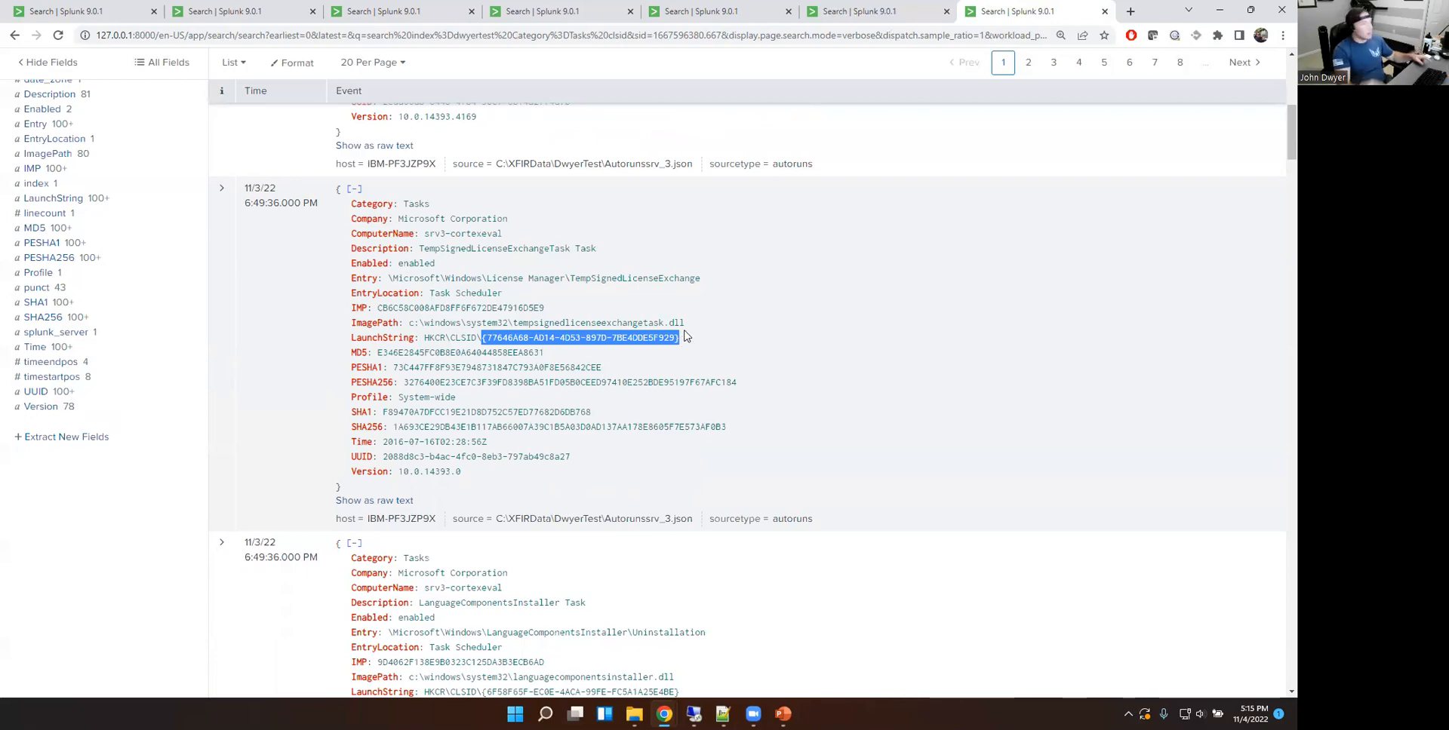
drag(410, 322, 683, 325)
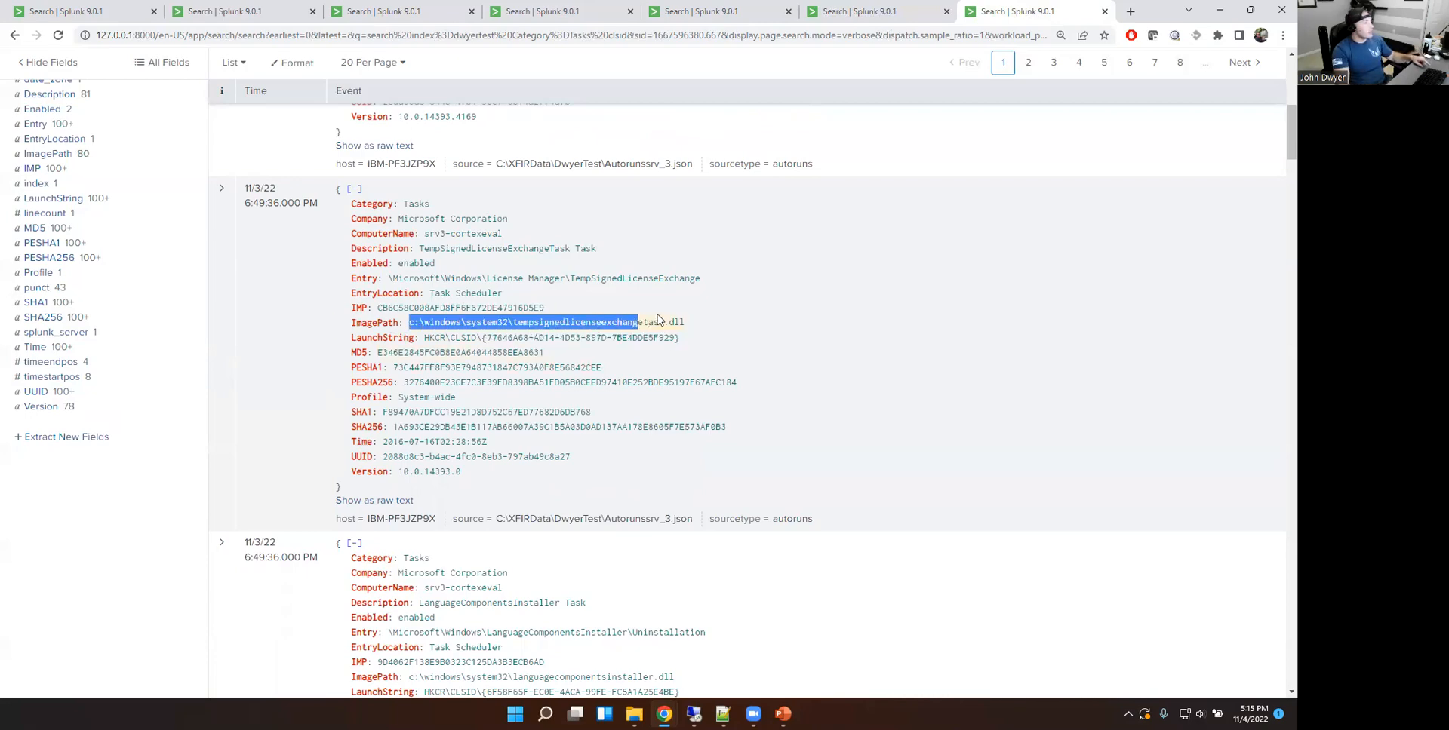